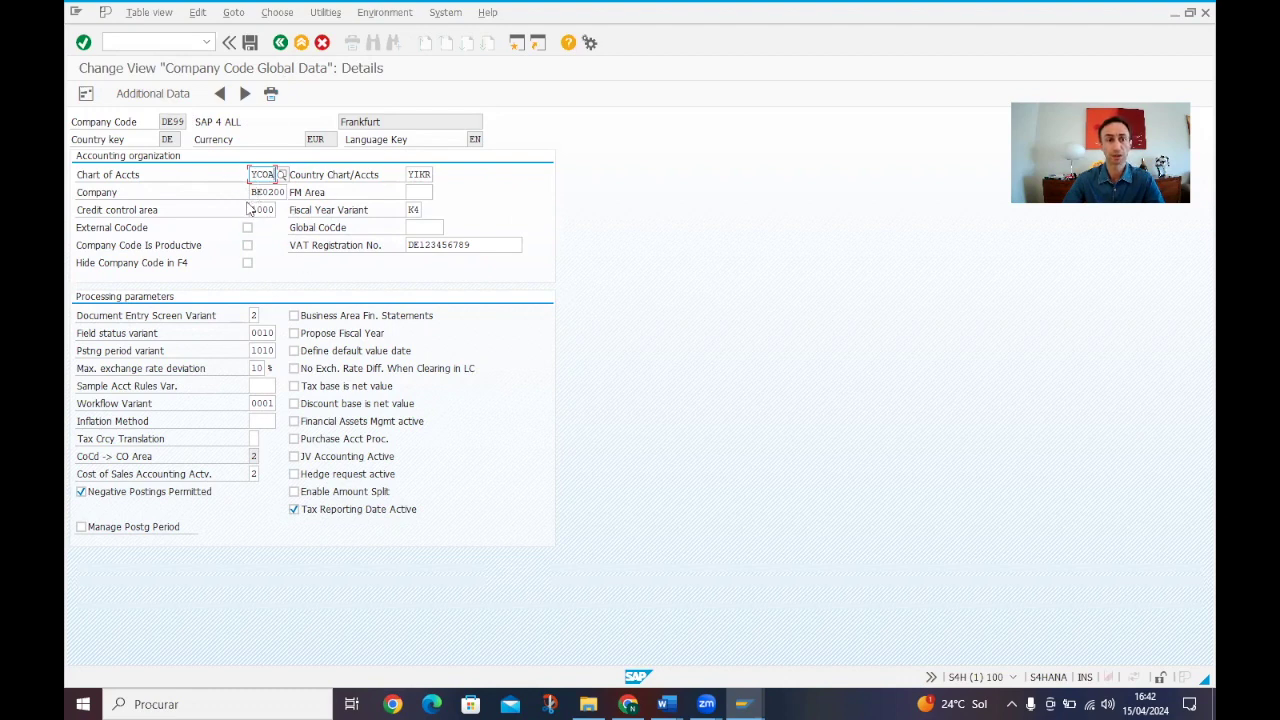
Clear the Company assignment in the global data of company code DE99.
{"action": "double_click", "coordinate": [256, 193]}
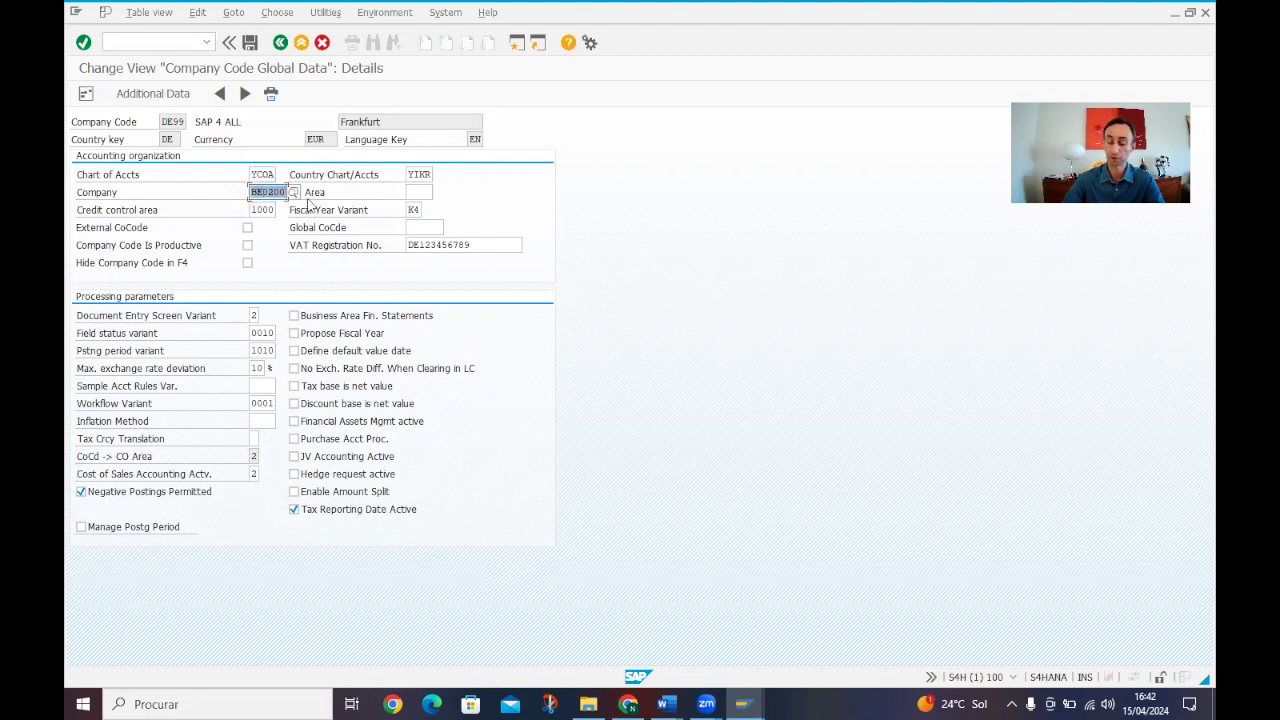
{"action": "key", "text": "Delete"}
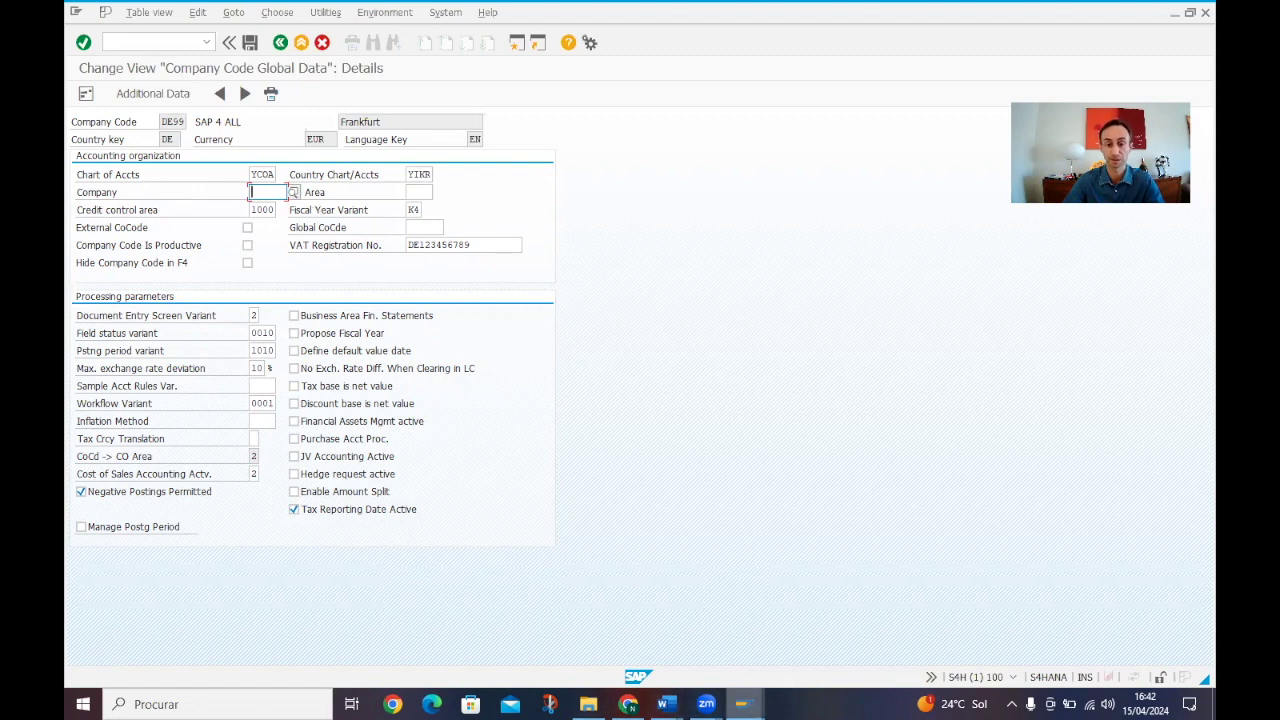
Switch to a free SAP session, run transaction spro and open the SAP Reference IMG.
{"action": "left_click", "coordinate": [741, 704]}
{"action": "left_click", "coordinate": [730, 653]}
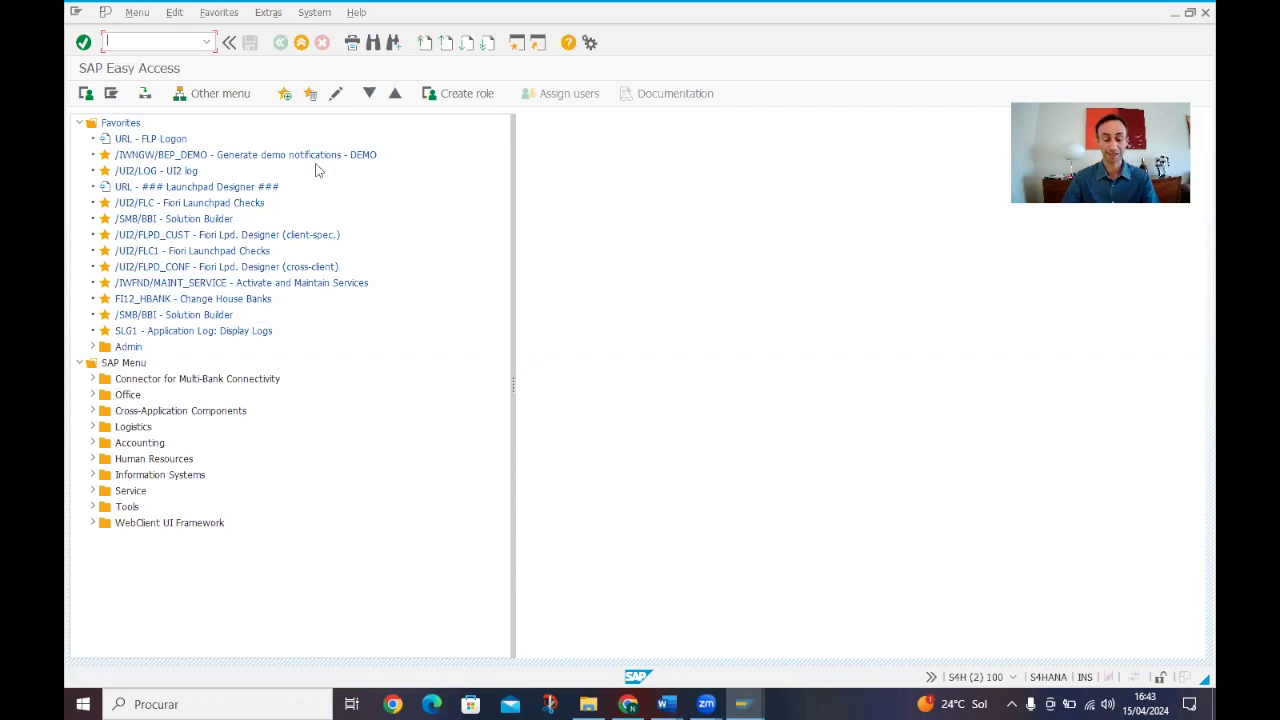
{"action": "type", "text": "spro"}
{"action": "key", "text": "Return"}
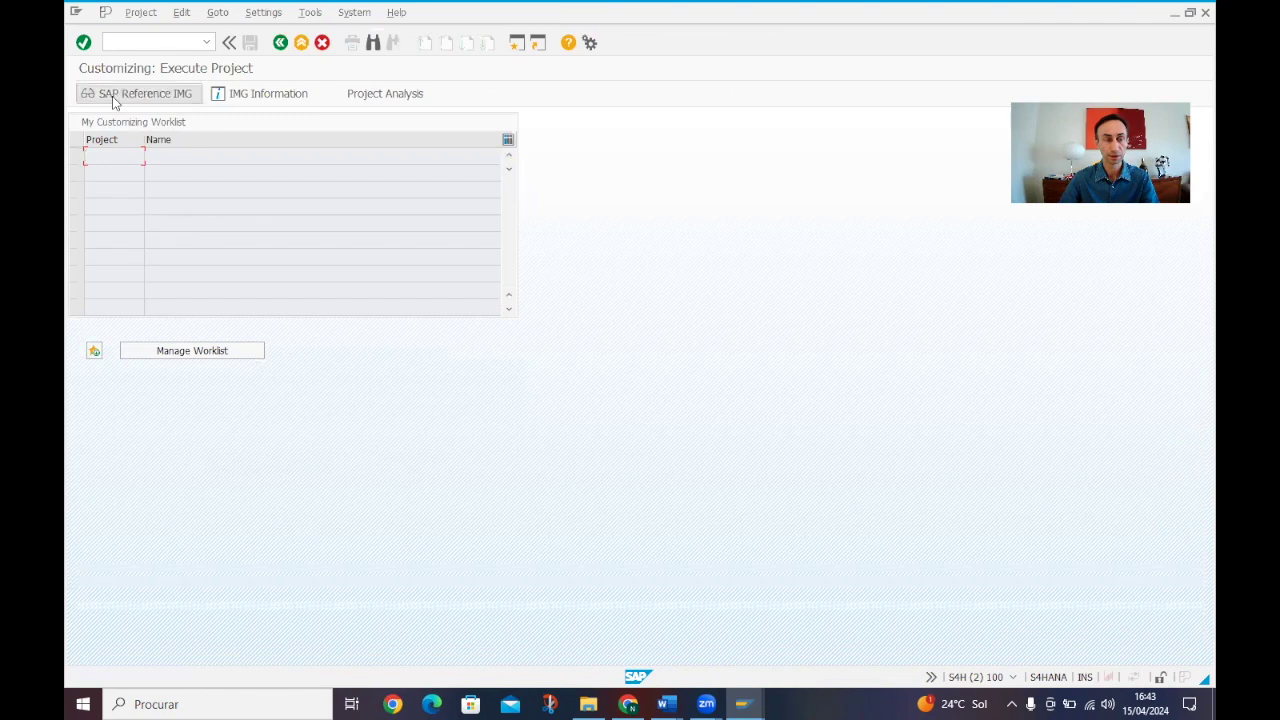
{"action": "left_click", "coordinate": [140, 93]}
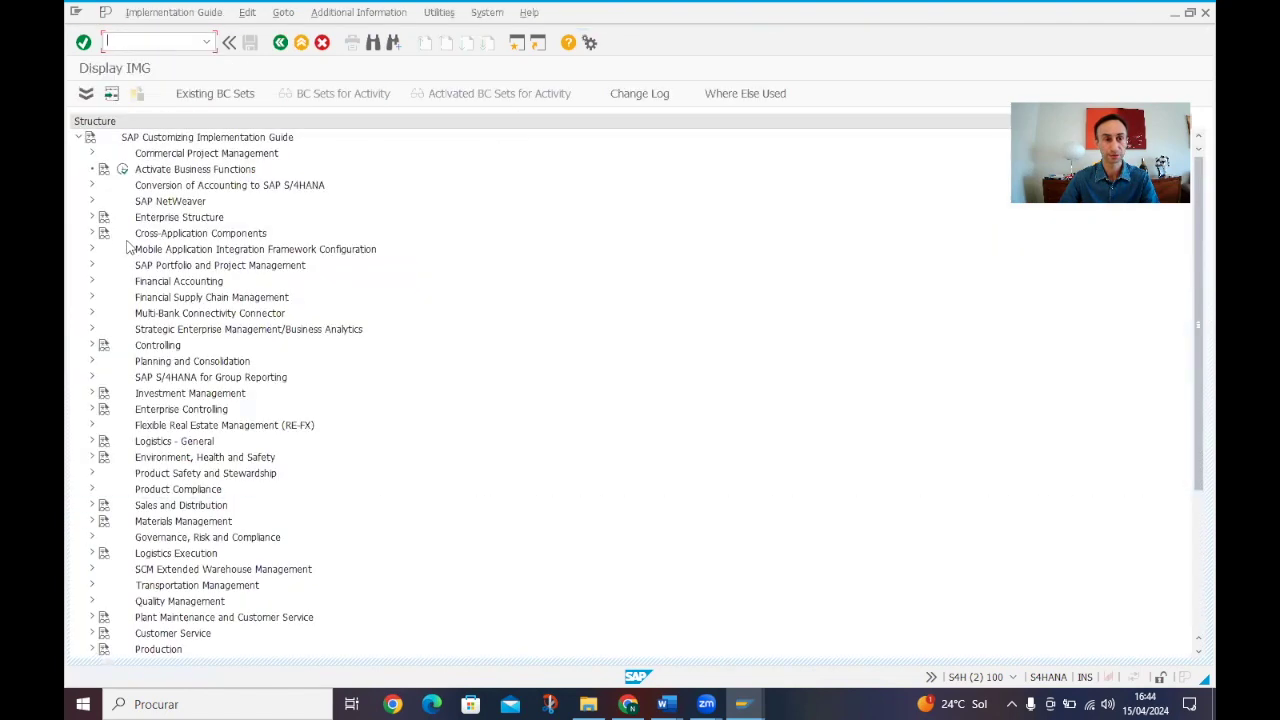
Run the Define company activity found under Enterprise Structure, Definition, Financial Accounting.
{"action": "left_click", "coordinate": [91, 218]}
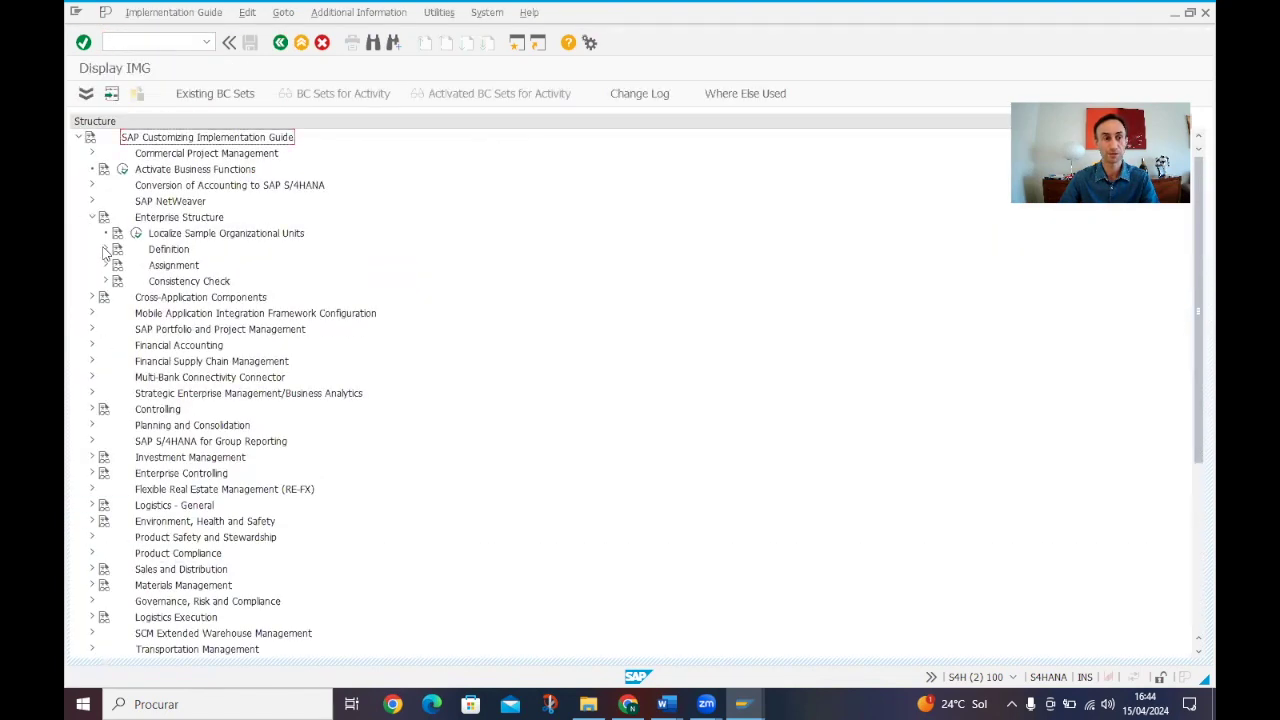
{"action": "left_click", "coordinate": [106, 249]}
{"action": "left_click", "coordinate": [119, 265]}
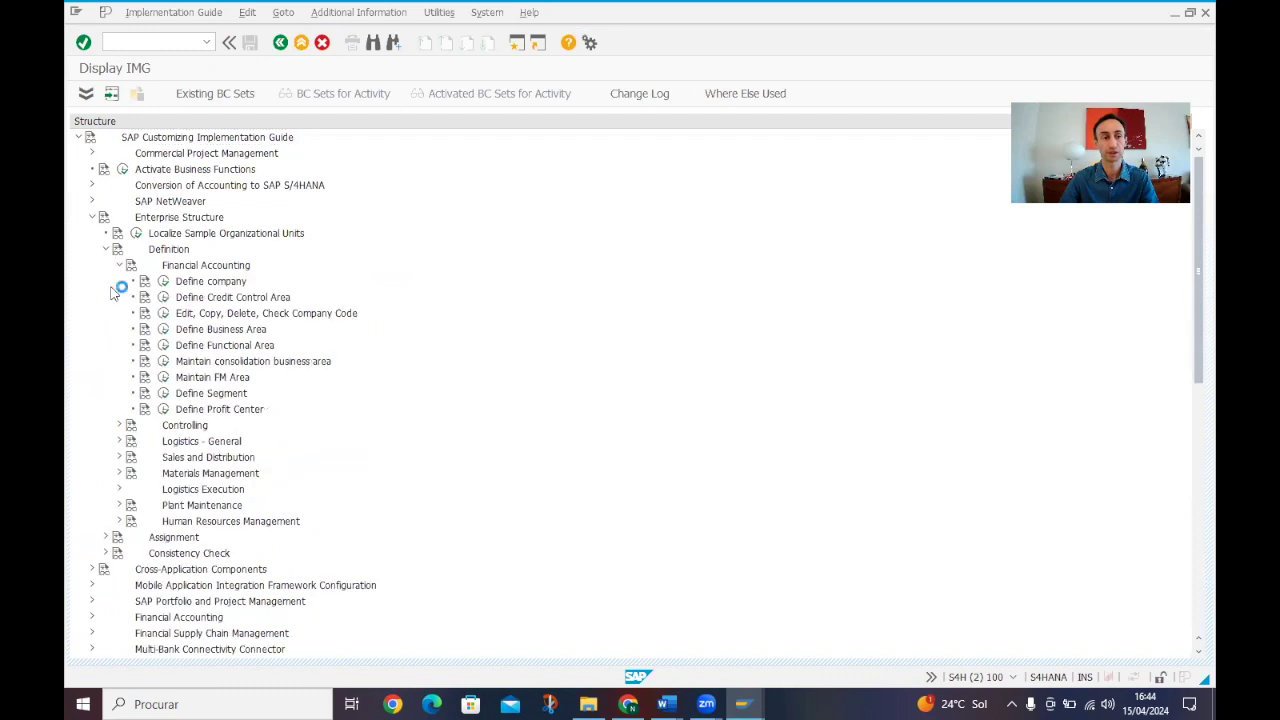
{"action": "left_click", "coordinate": [164, 281]}
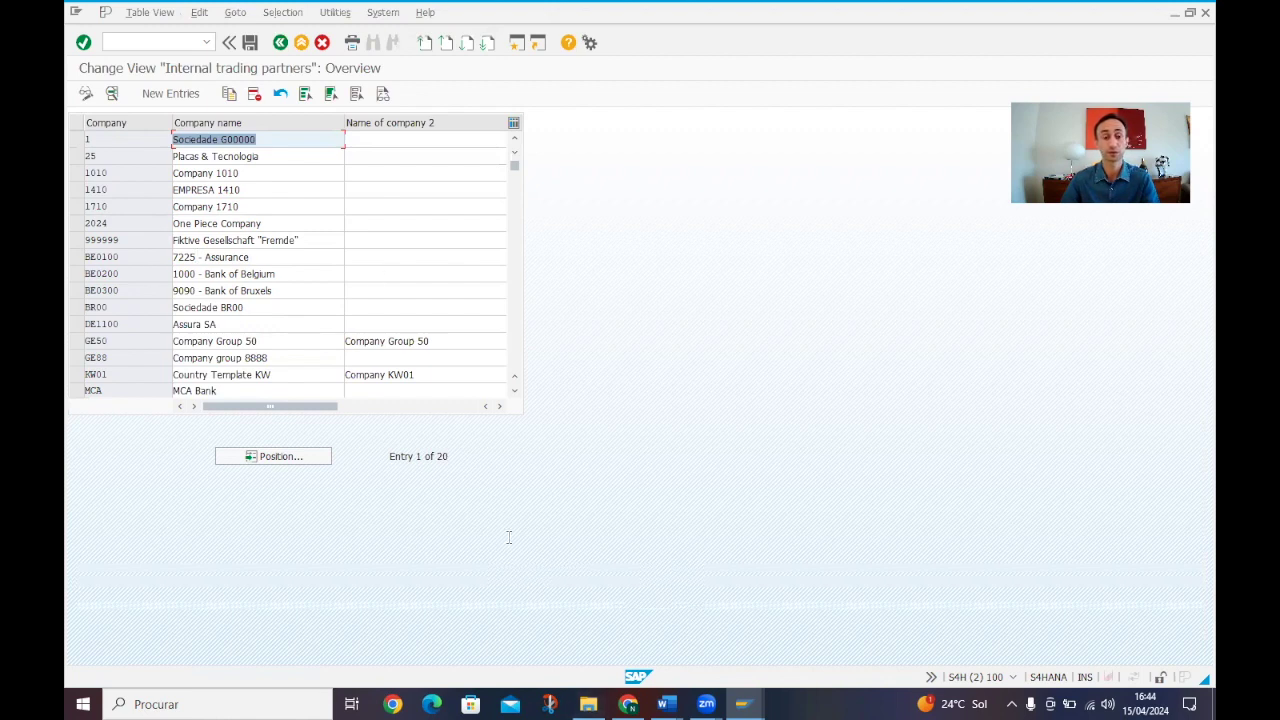
Return to the company code global data session, assign company BE0100 to company code DE99 and save.
{"action": "mouse_move", "coordinate": [741, 704]}
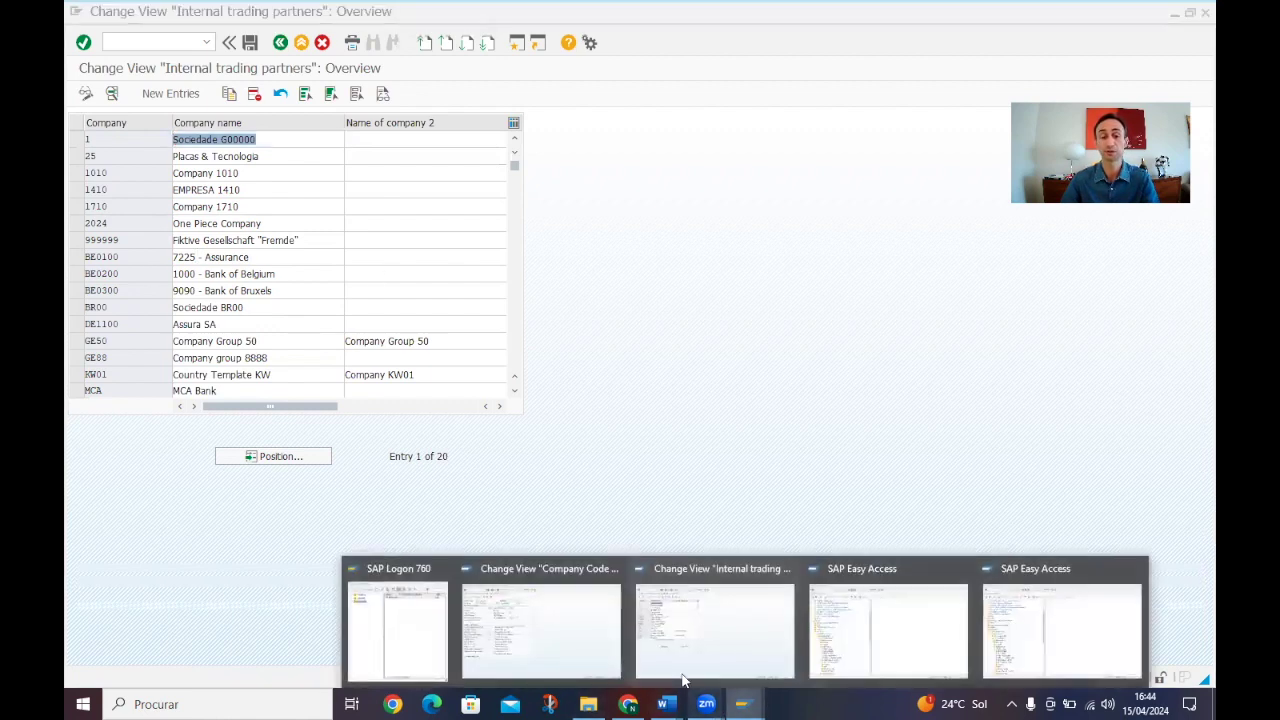
{"action": "left_click", "coordinate": [602, 626]}
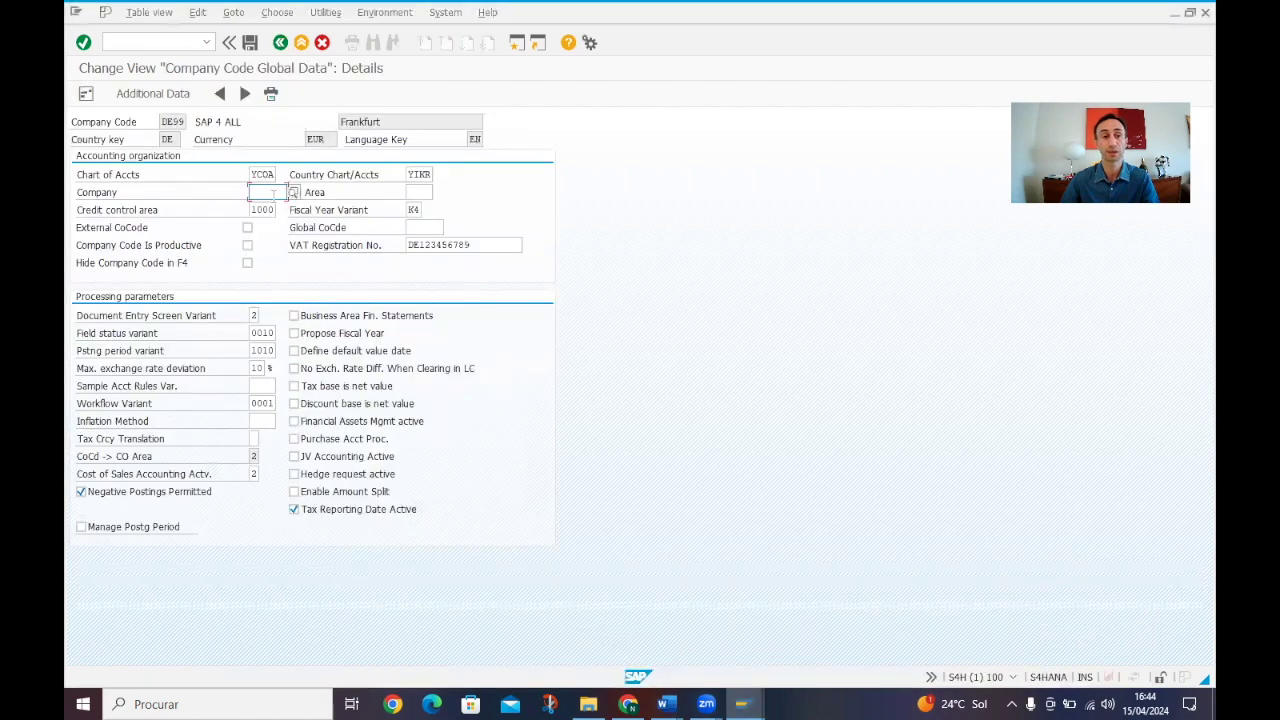
{"action": "left_click", "coordinate": [294, 192]}
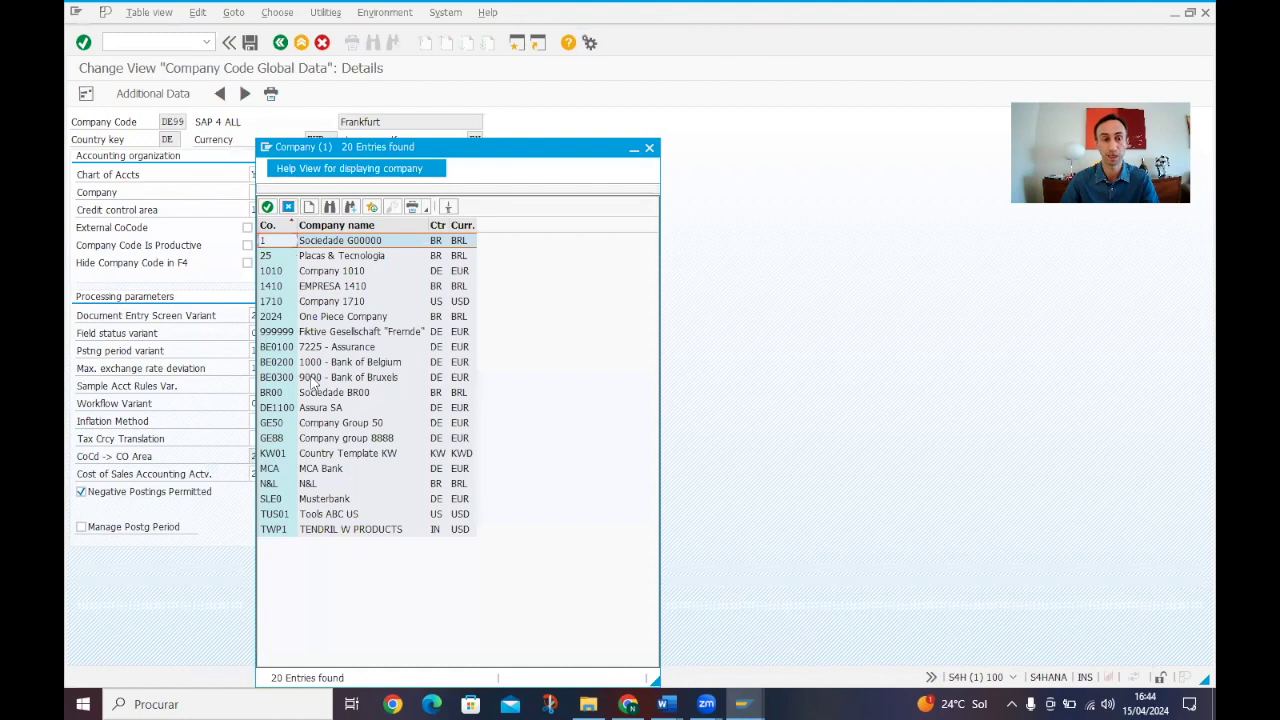
{"action": "left_click", "coordinate": [286, 348]}
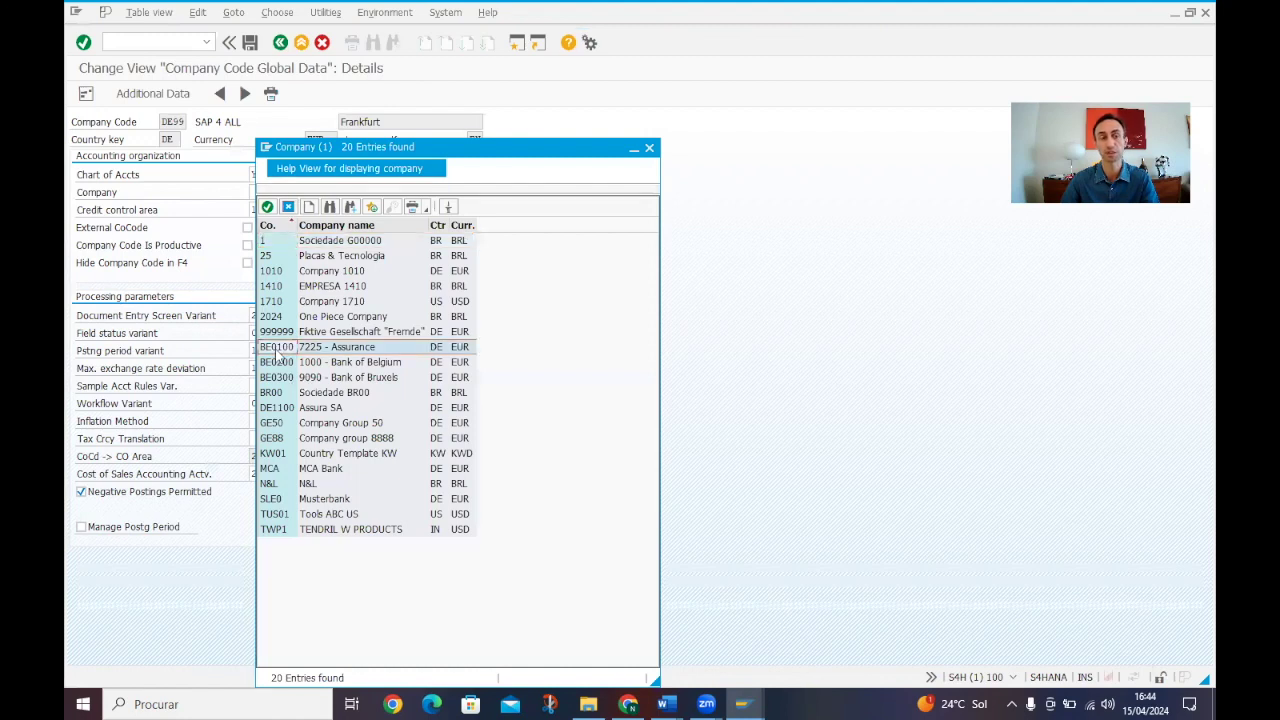
{"action": "double_click", "coordinate": [277, 348]}
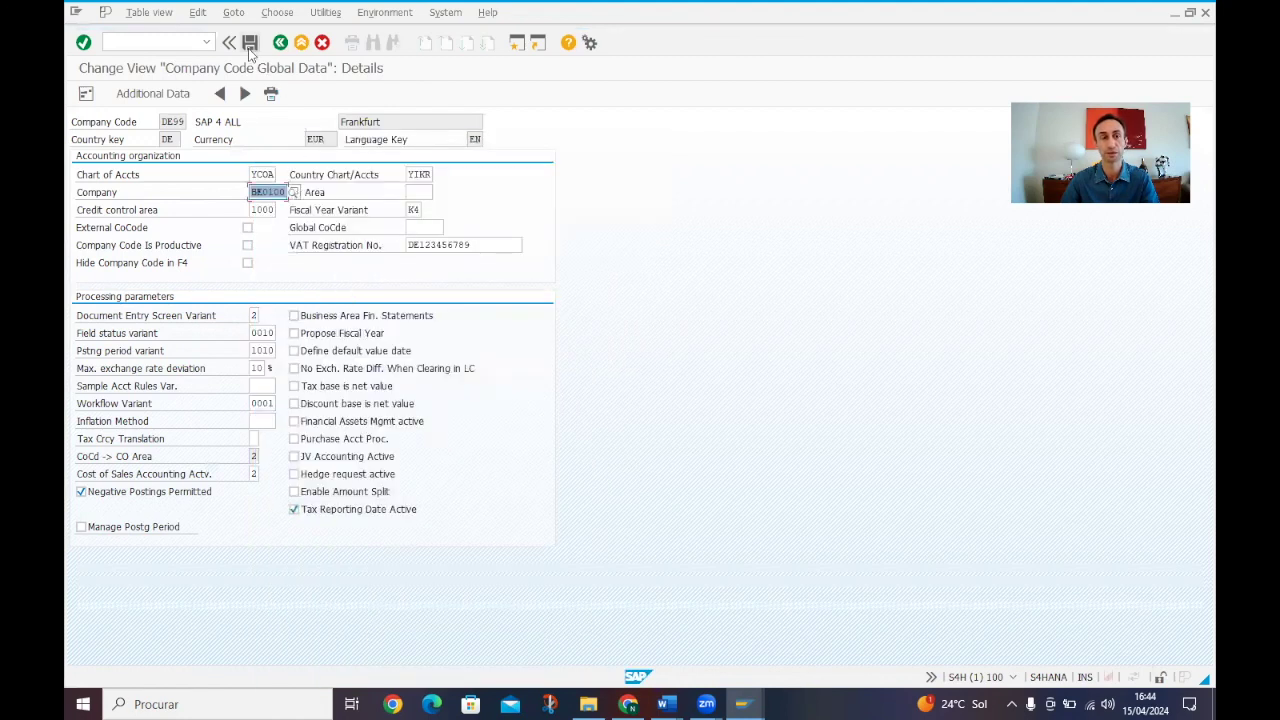
{"action": "key", "text": "ctrl+s"}
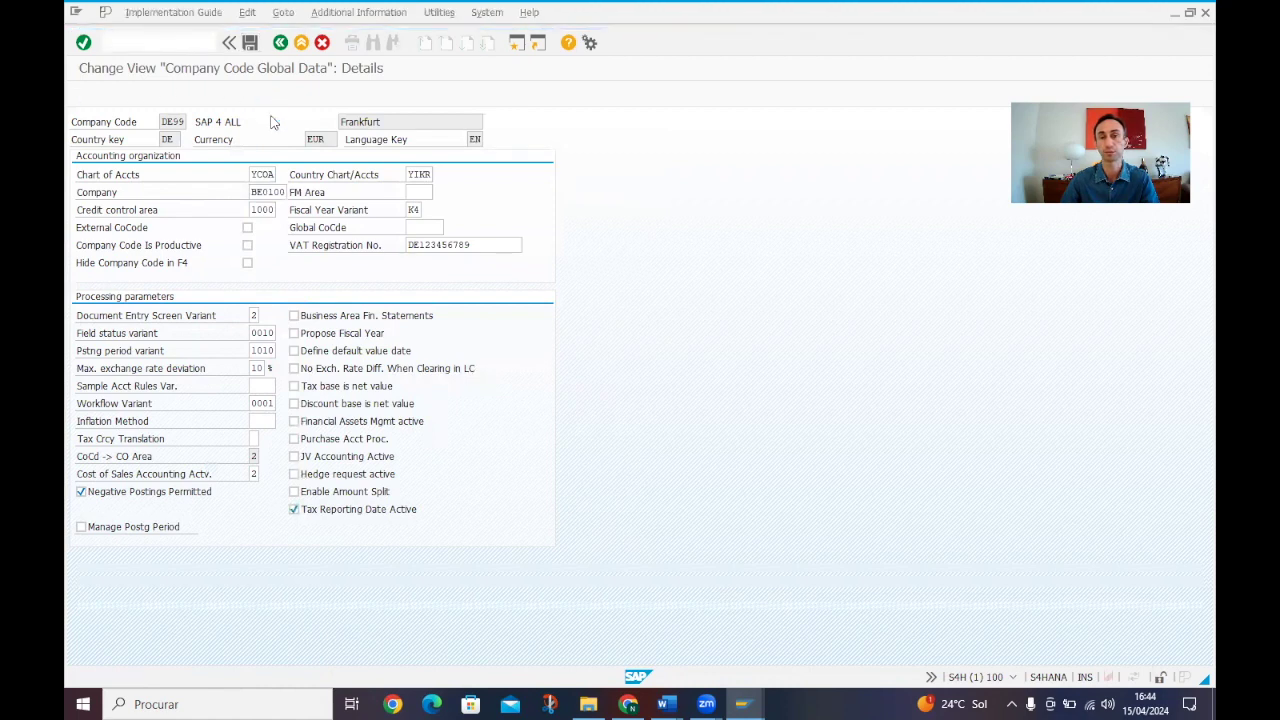
{"action": "left_click", "coordinate": [256, 247]}
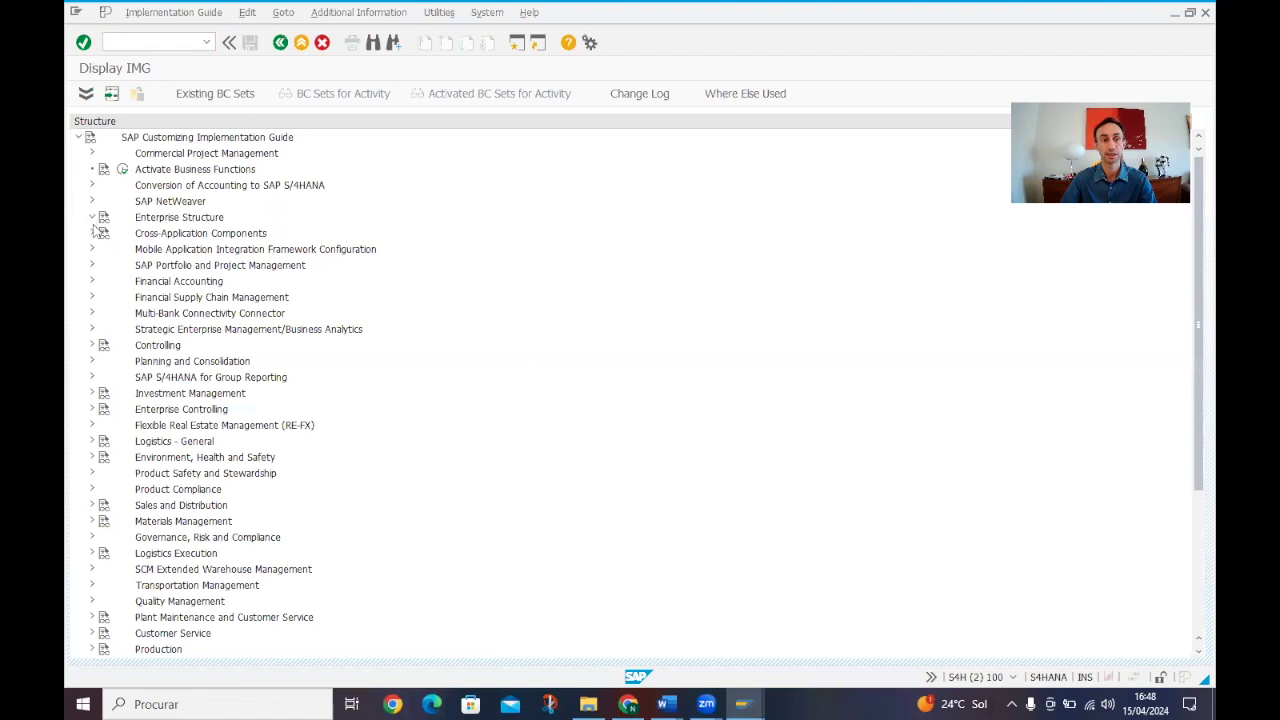
Expand the Financial Accounting definitions in the implementation guide and open the list of internal trading partners through Define company.
{"action": "left_click", "coordinate": [105, 249]}
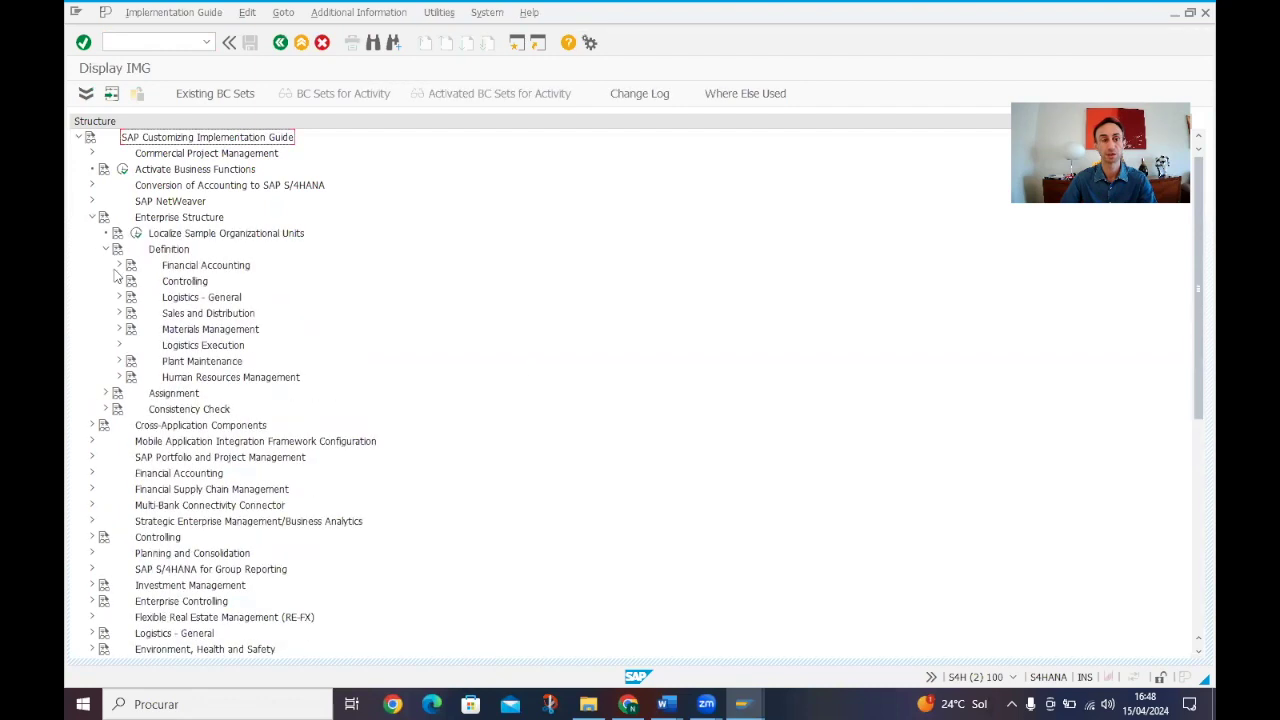
{"action": "left_click", "coordinate": [119, 265]}
{"action": "left_click", "coordinate": [195, 284]}
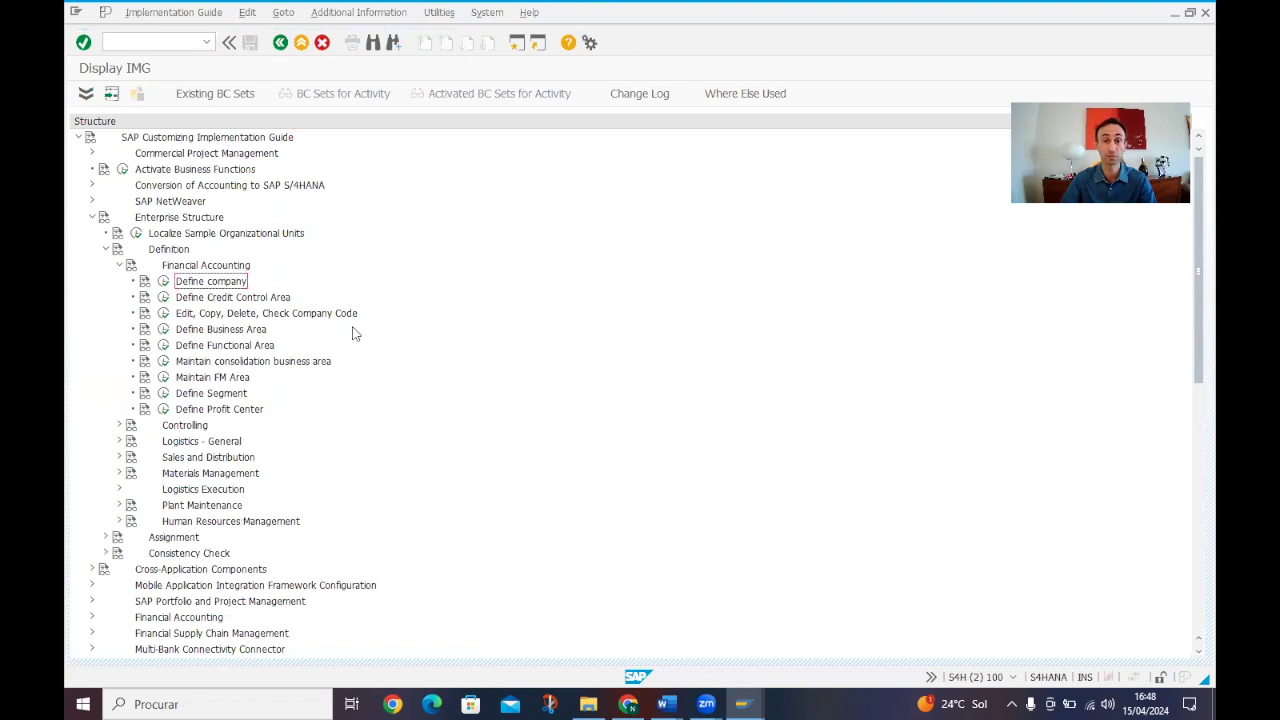
{"action": "left_click", "coordinate": [164, 282]}
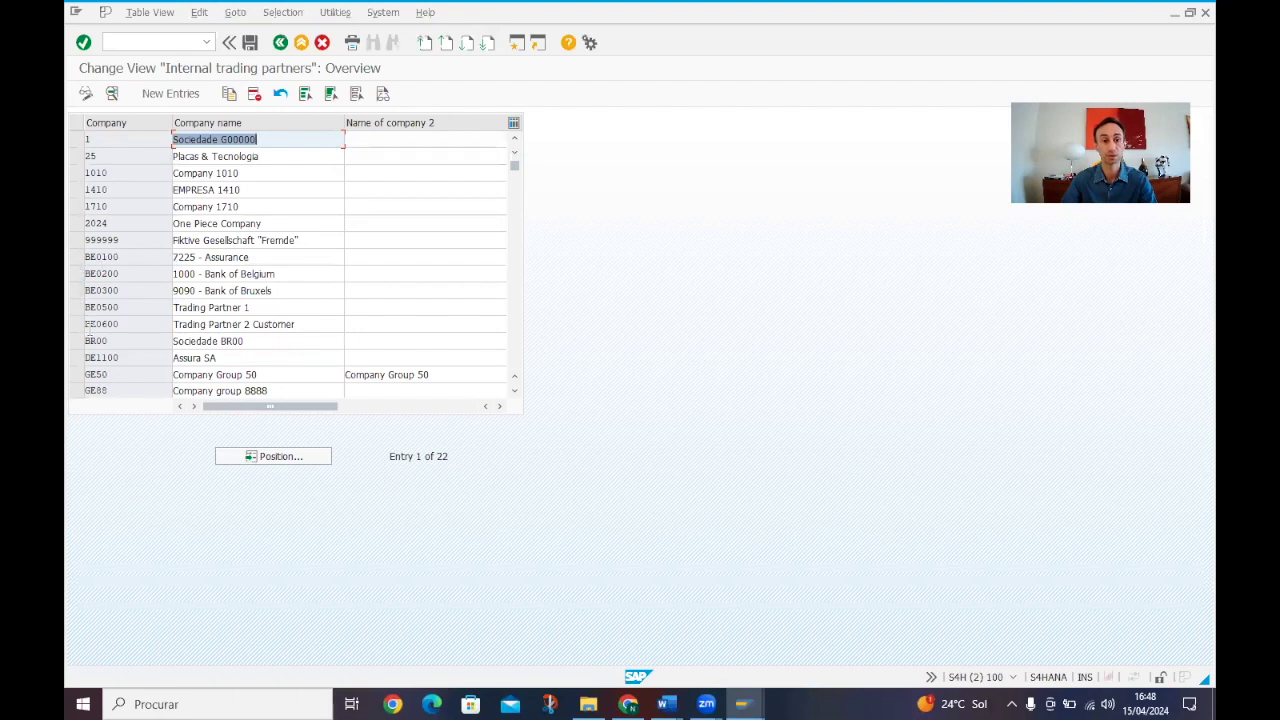
{"action": "left_click", "coordinate": [80, 308]}
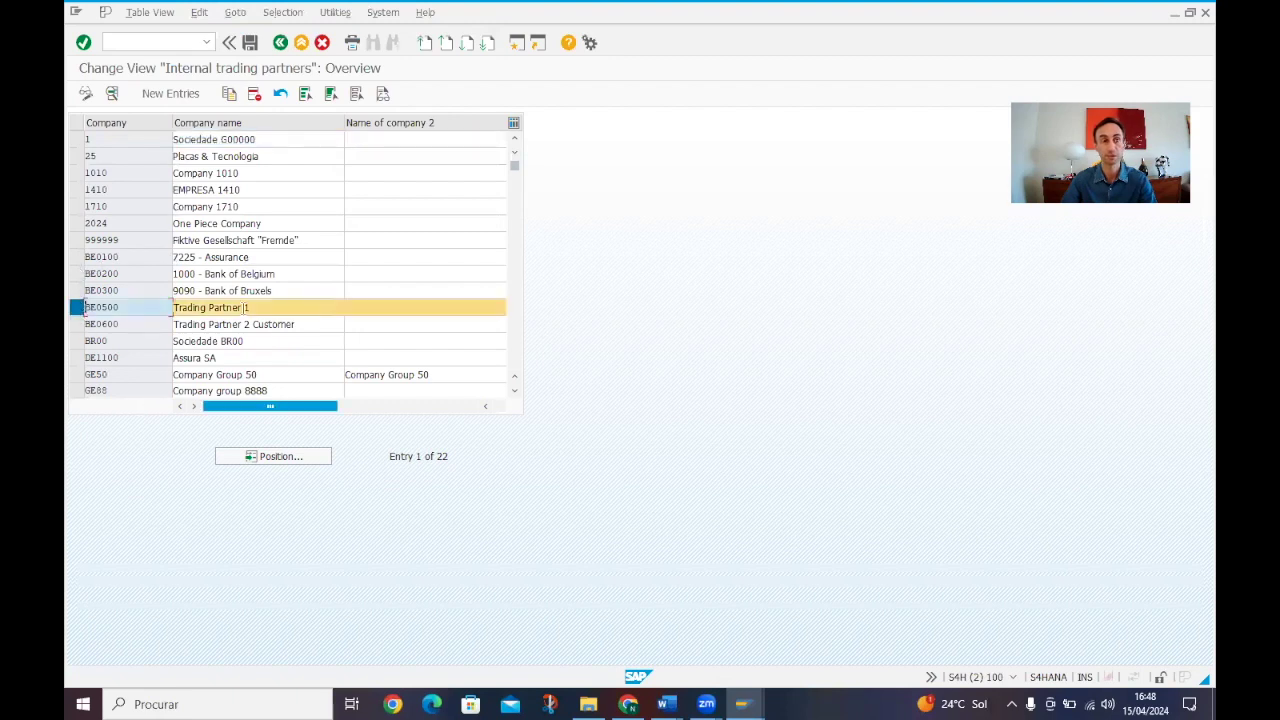
{"action": "double_click", "coordinate": [120, 309]}
{"action": "left_click", "coordinate": [279, 42]}
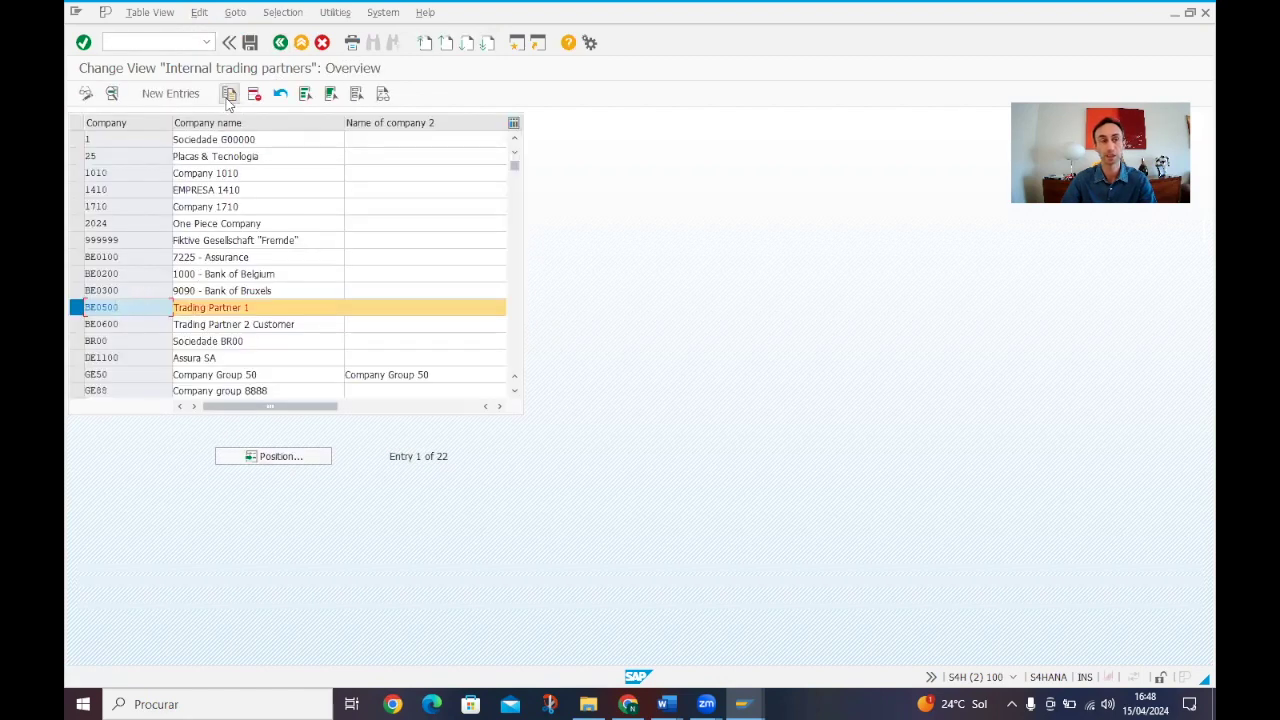
{"action": "left_click", "coordinate": [230, 96]}
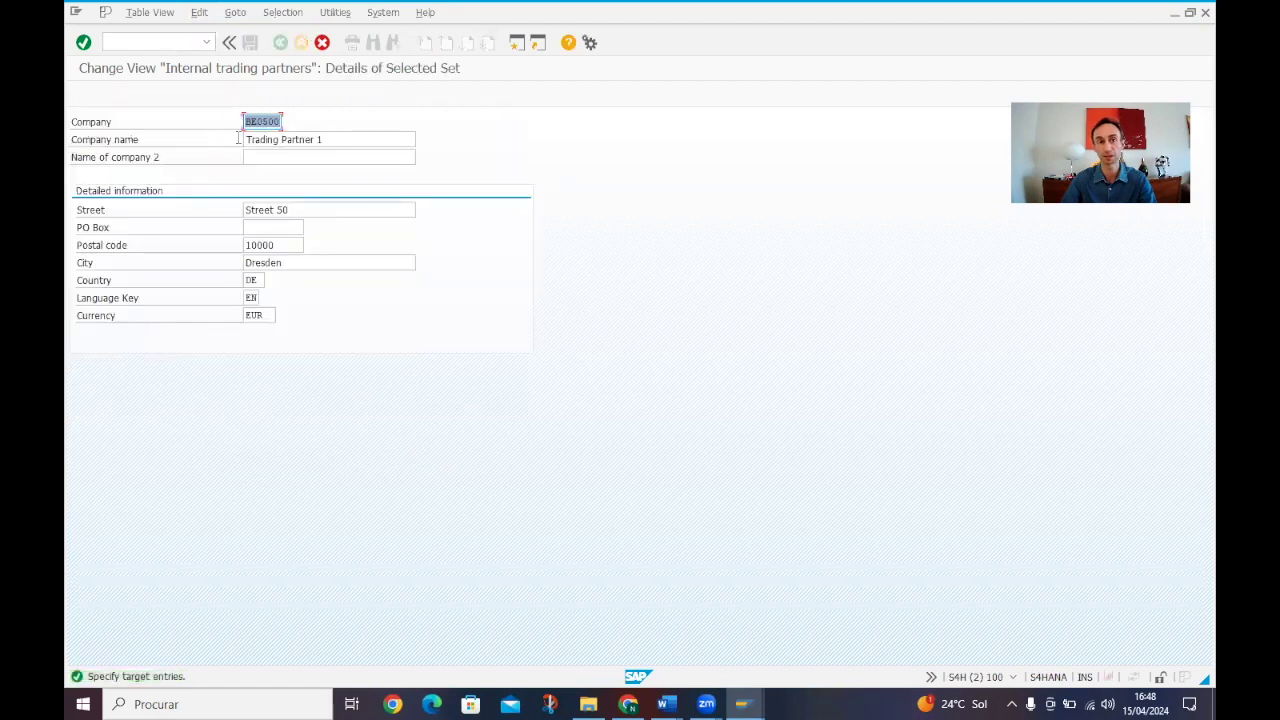
{"action": "left_click", "coordinate": [322, 42]}
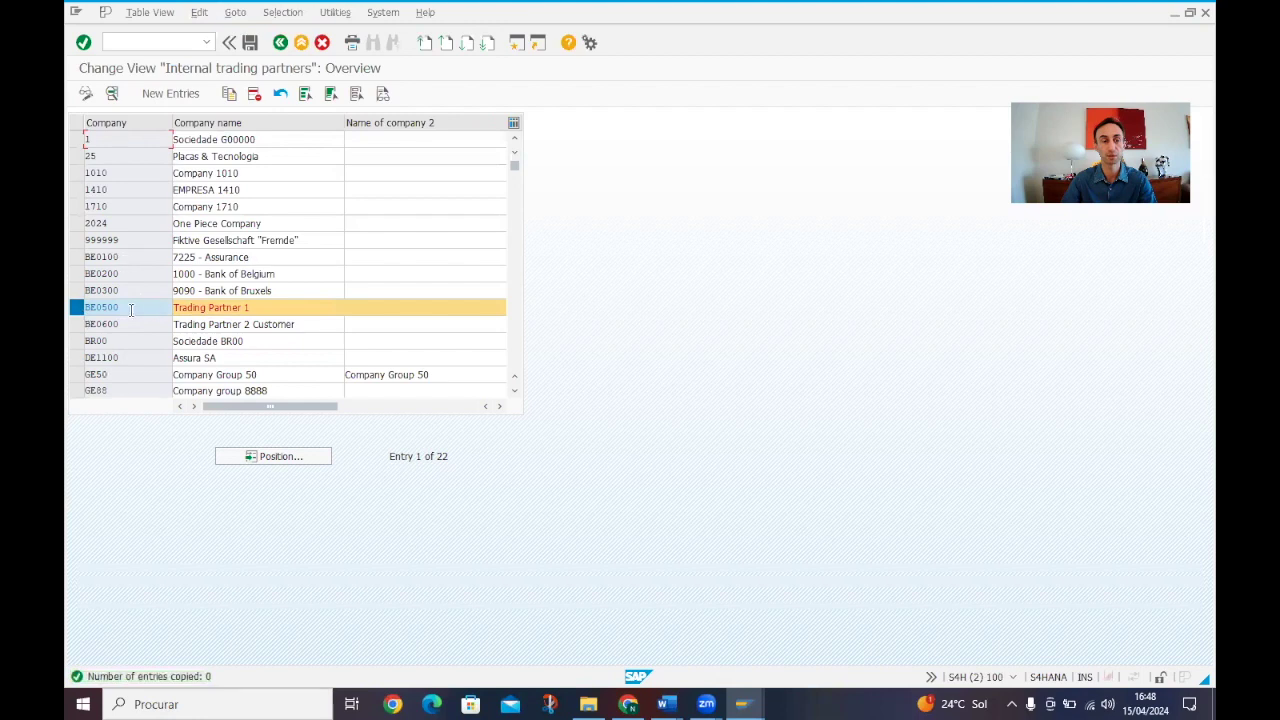
Change the company name of trading partner BE0500 to "Trading Partner Vedor", save it and return to the overview.
{"action": "double_click", "coordinate": [130, 309]}
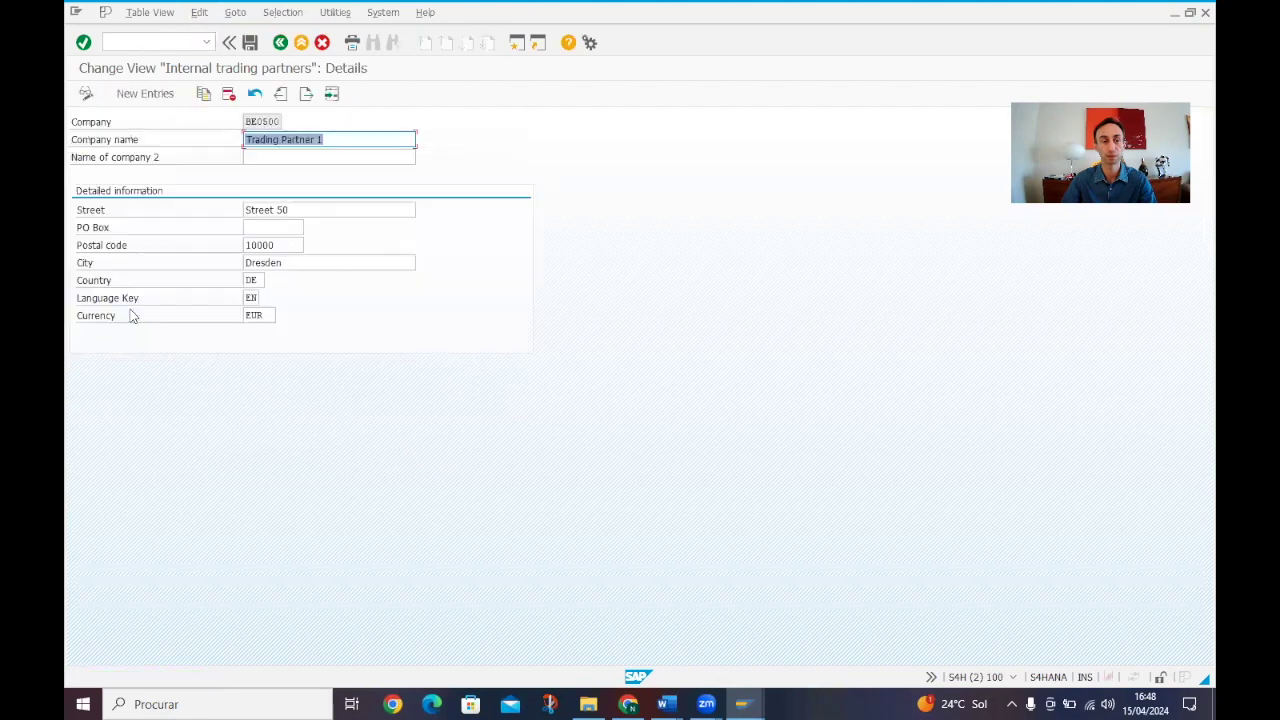
{"action": "left_click", "coordinate": [334, 139]}
{"action": "key", "text": "BackSpace"}
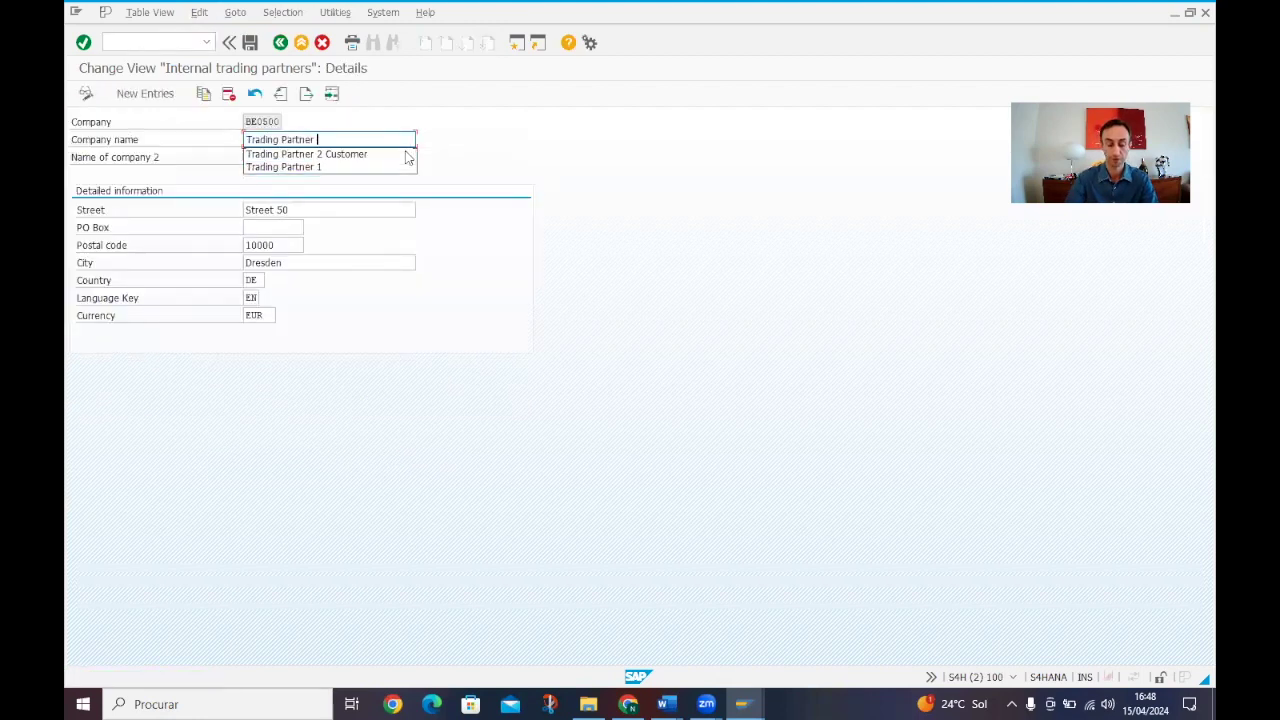
{"action": "type", "text": "Vedor"}
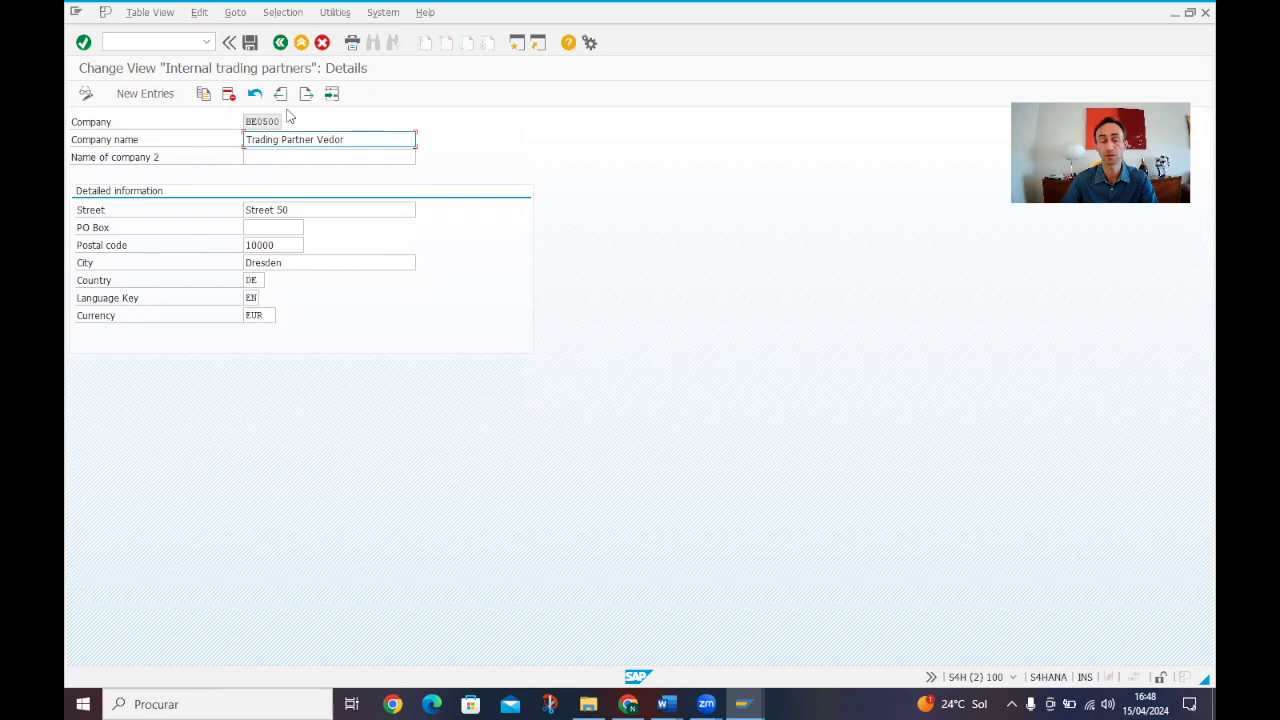
{"action": "left_click_drag", "start_coordinate": [248, 124], "coordinate": [296, 121]}
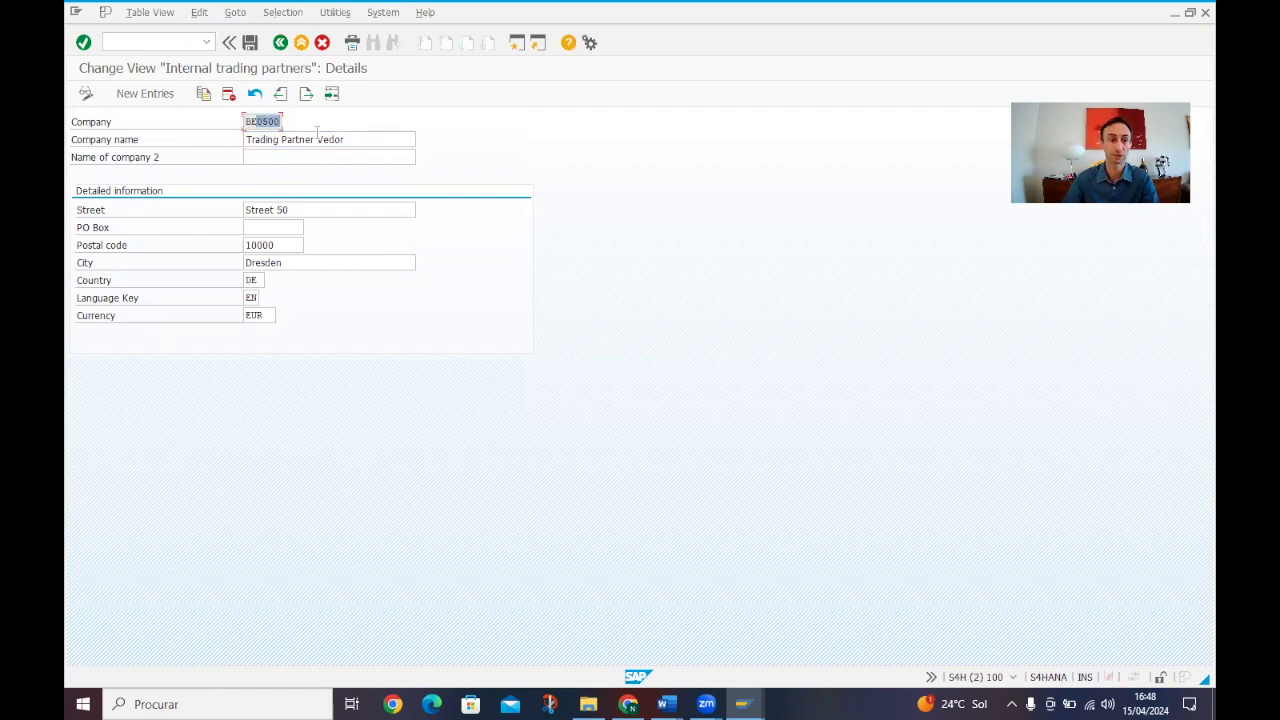
{"action": "left_click_drag", "start_coordinate": [357, 139], "coordinate": [245, 138]}
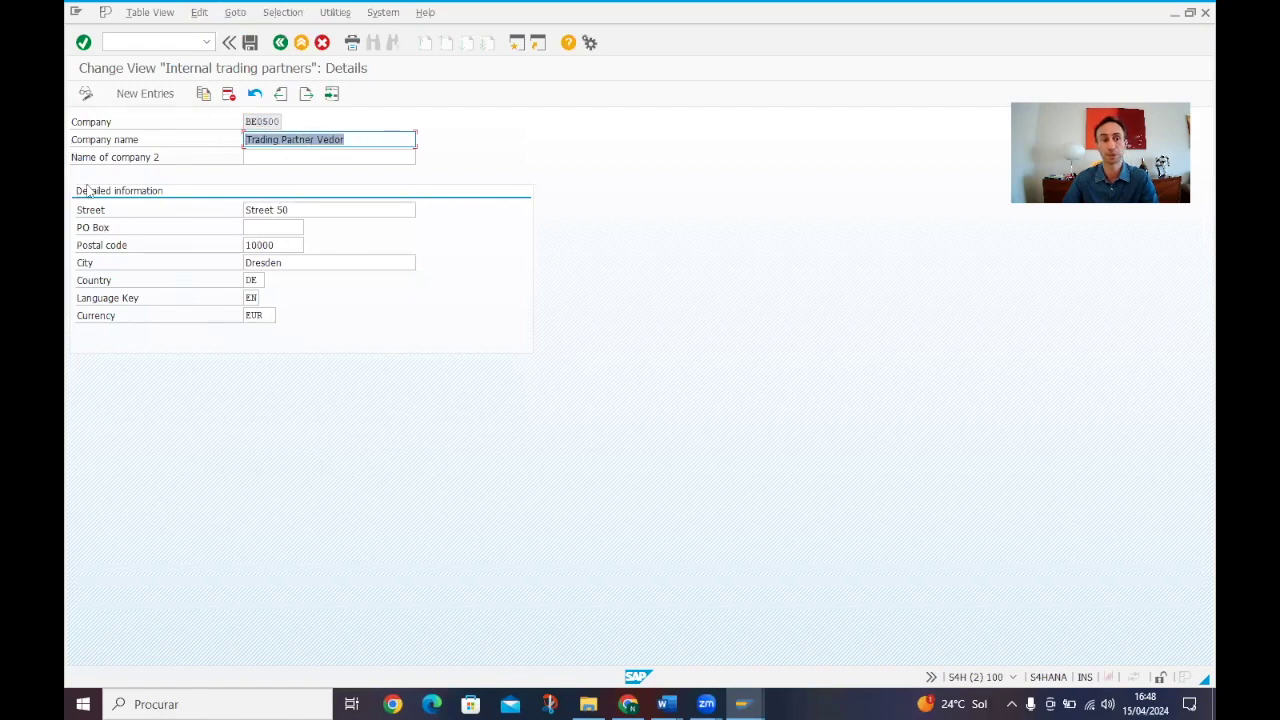
{"action": "left_click", "coordinate": [250, 42]}
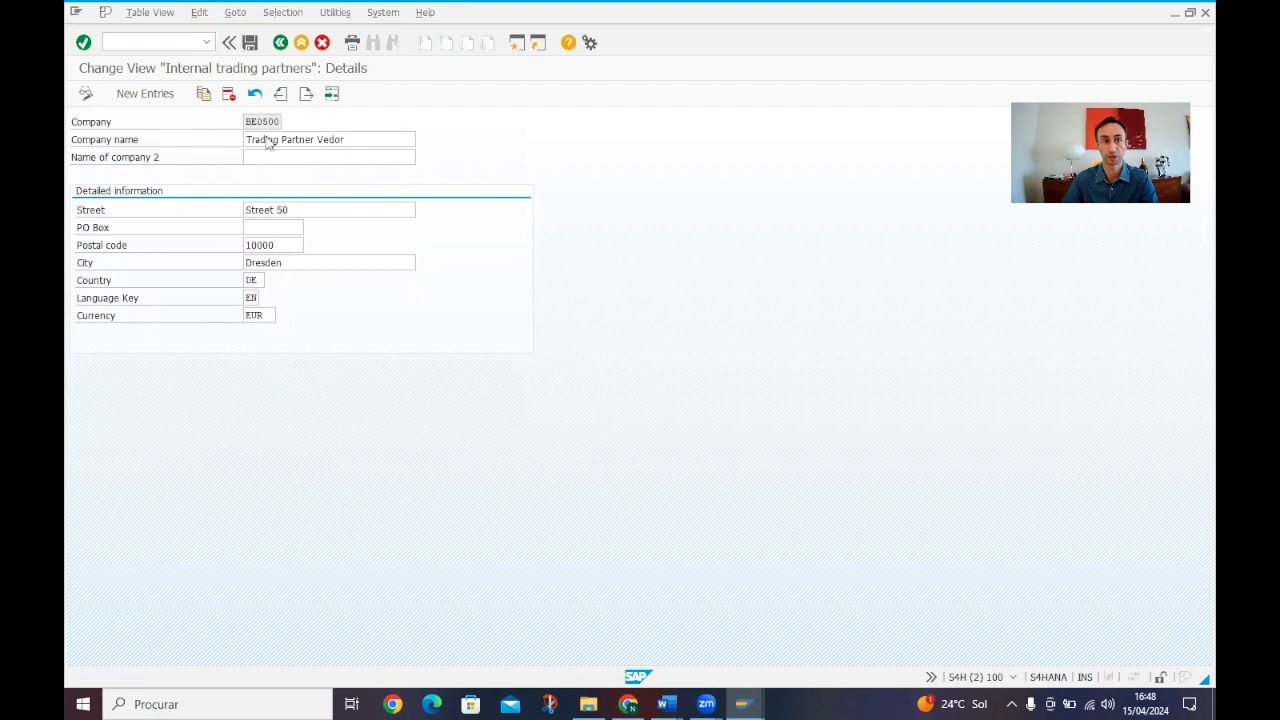
{"action": "left_click", "coordinate": [255, 265]}
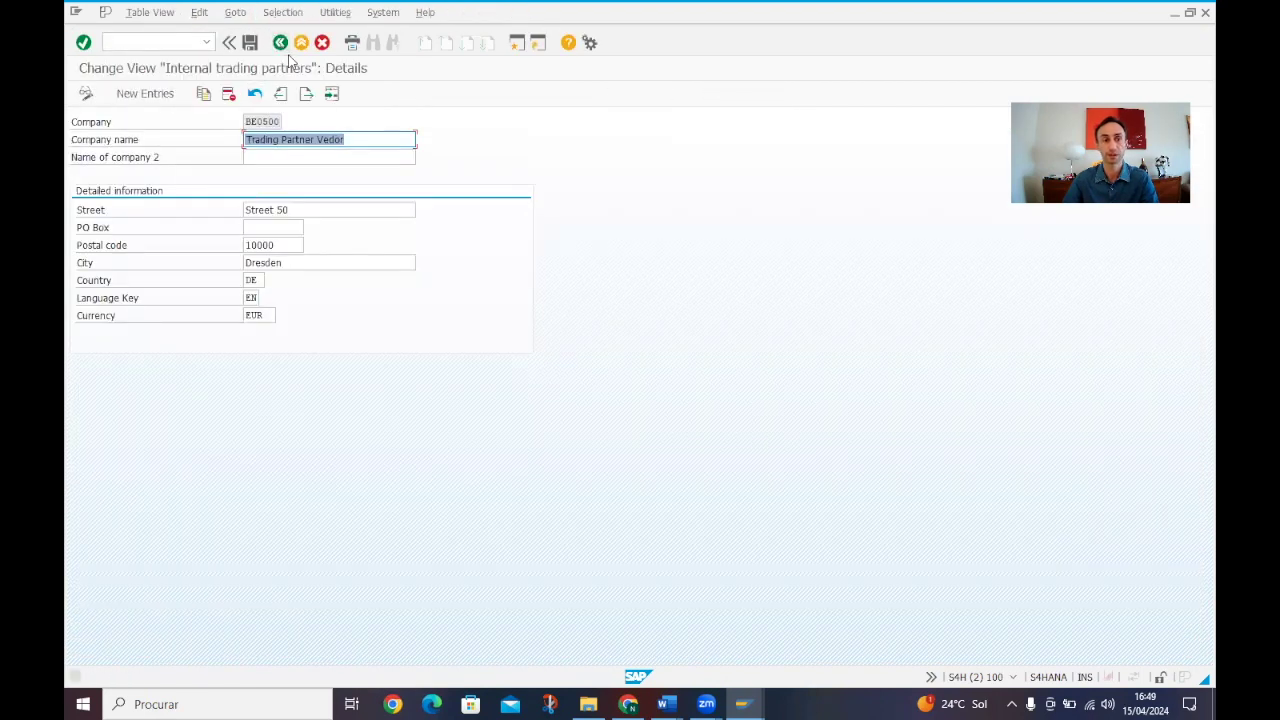
{"action": "left_click", "coordinate": [280, 42]}
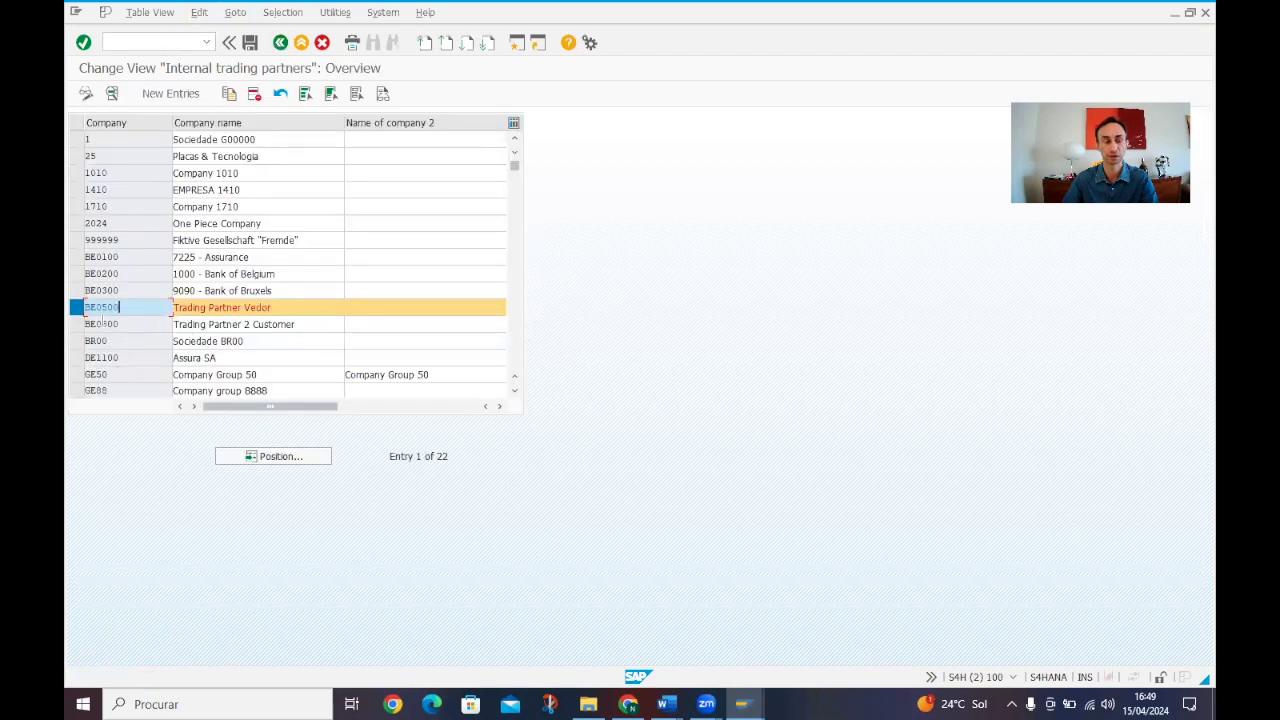
Review the details of company BE0500, return to the overview and deselect its row.
{"action": "key", "text": "F2"}
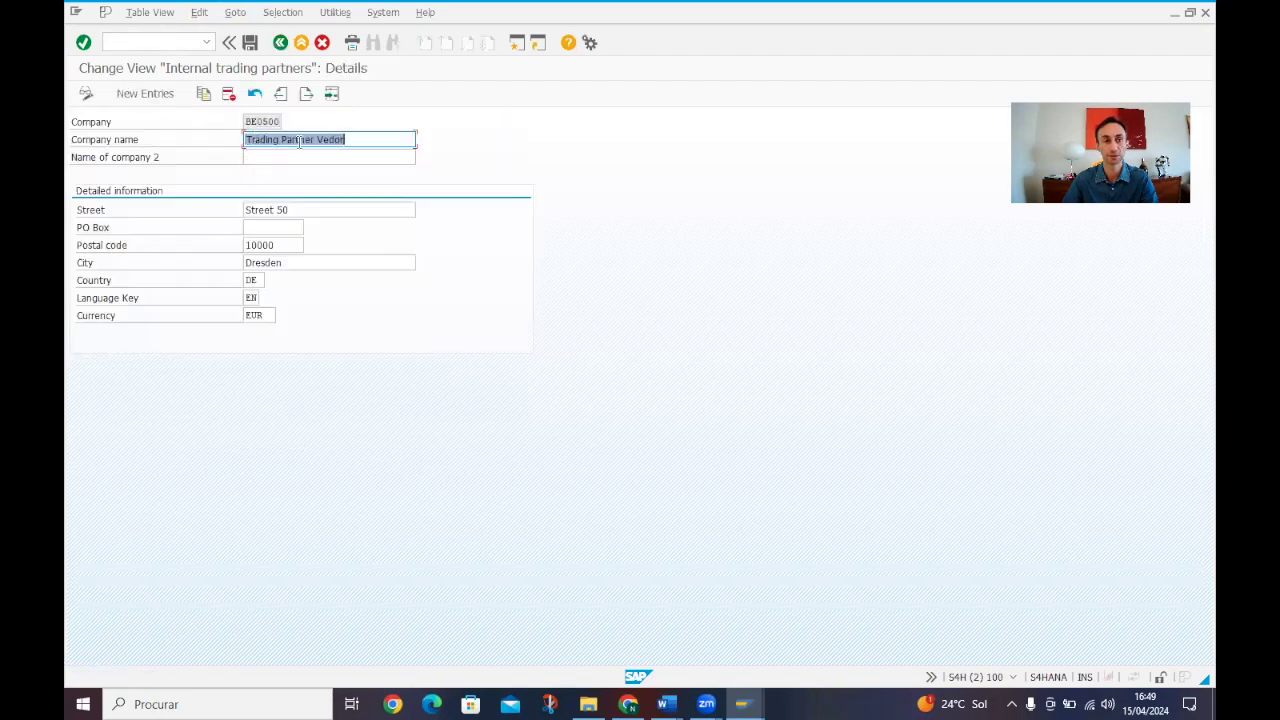
{"action": "left_click", "coordinate": [280, 42]}
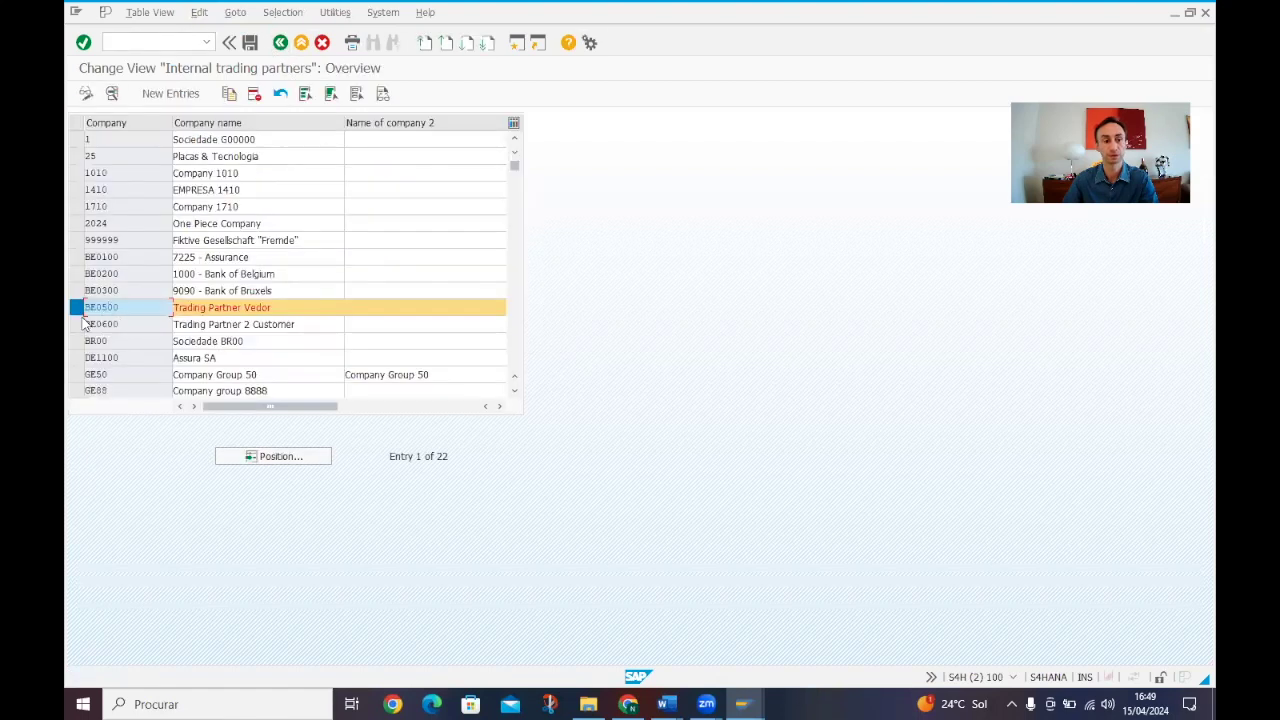
{"action": "left_click", "coordinate": [76, 307]}
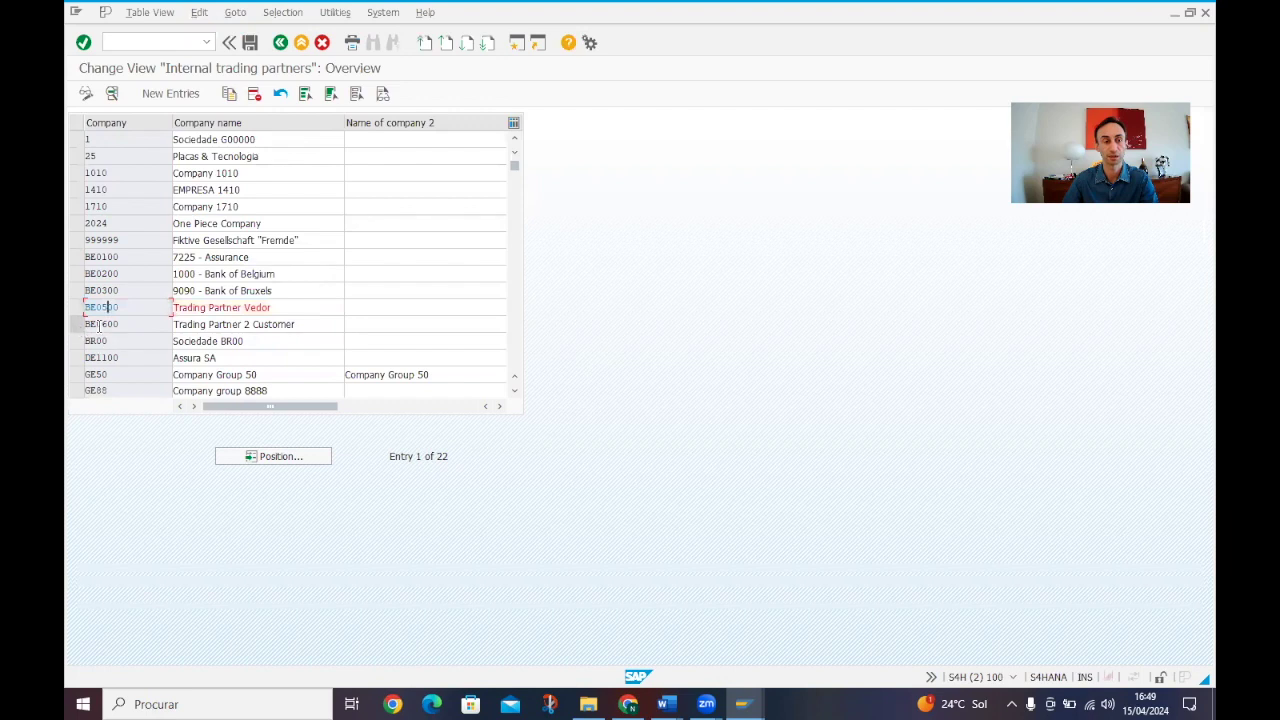
Change the company name of trading partner BE0600 to "Trading Partner Customer", save it and return to the overview.
{"action": "double_click", "coordinate": [114, 324]}
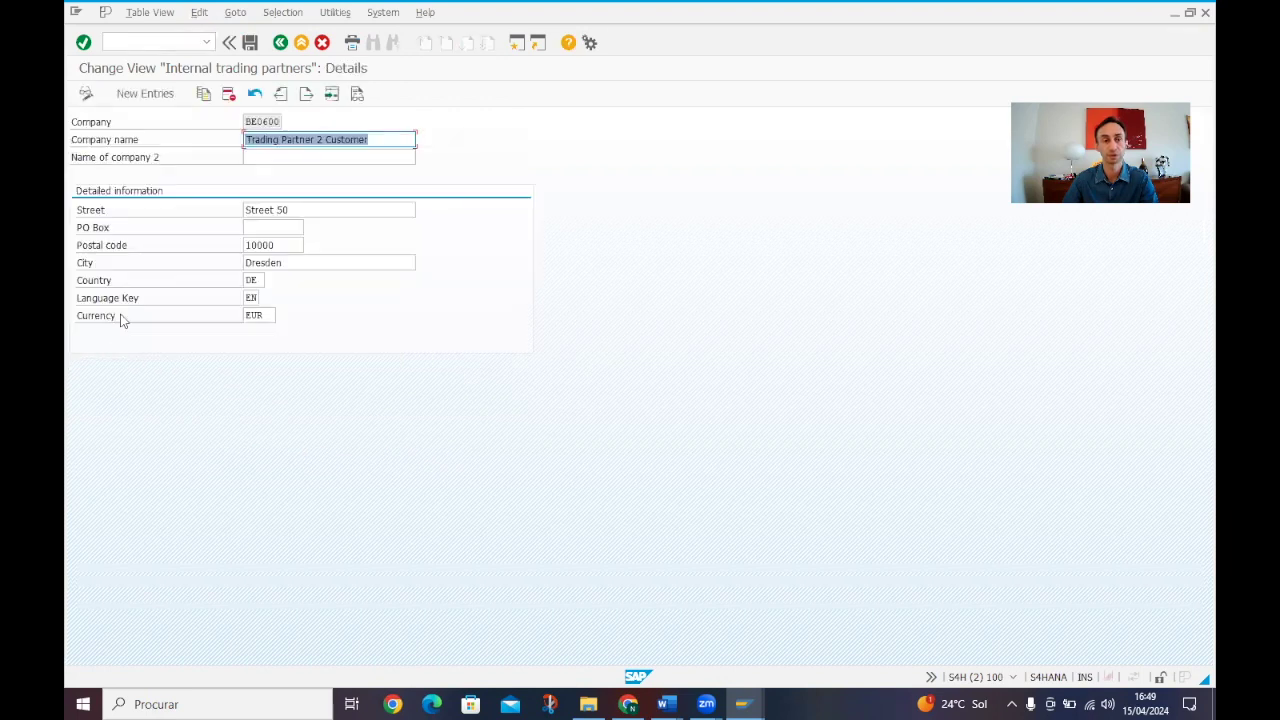
{"action": "left_click", "coordinate": [322, 140]}
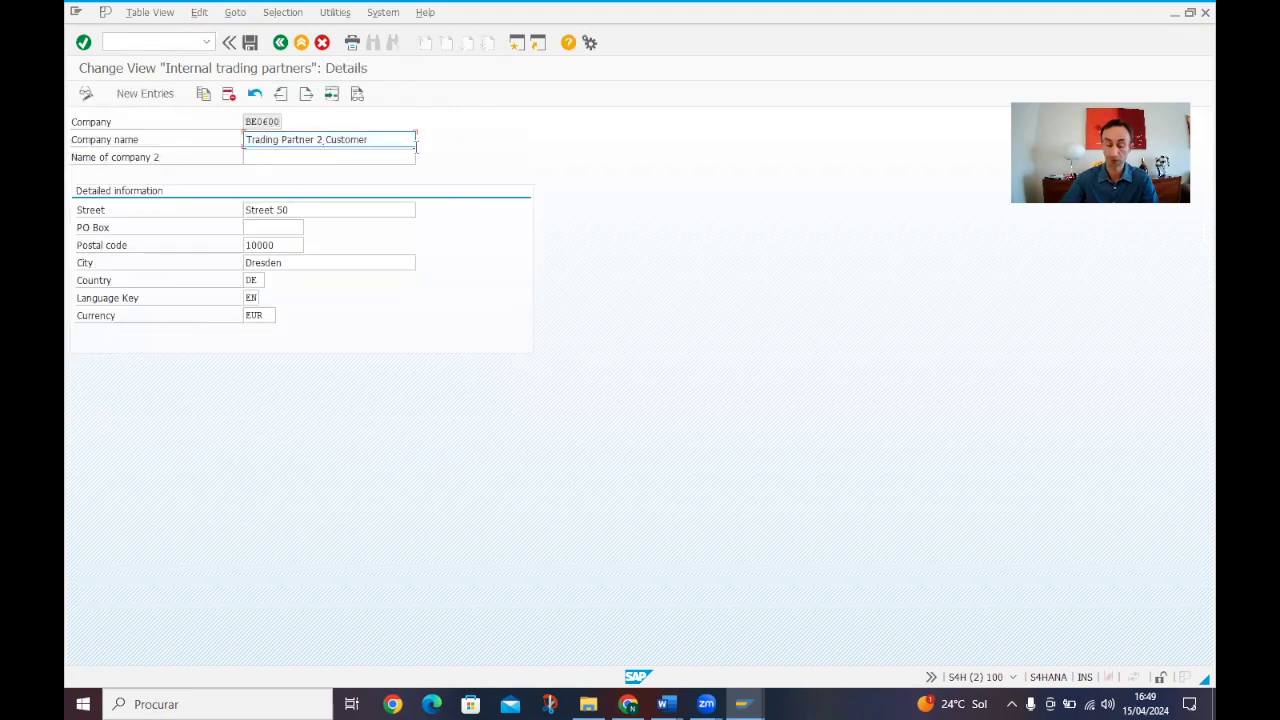
{"action": "key", "text": "BackSpace"}
{"action": "key", "text": "BackSpace"}
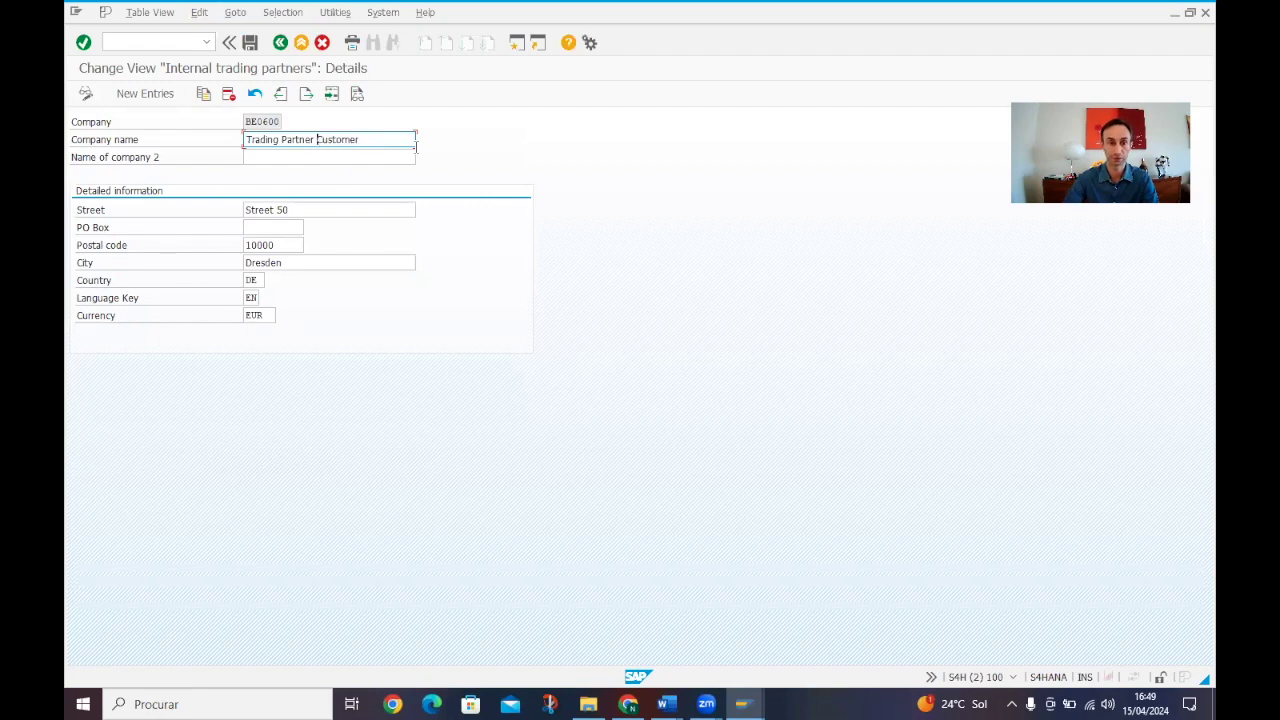
{"action": "key", "text": "ctrl+a"}
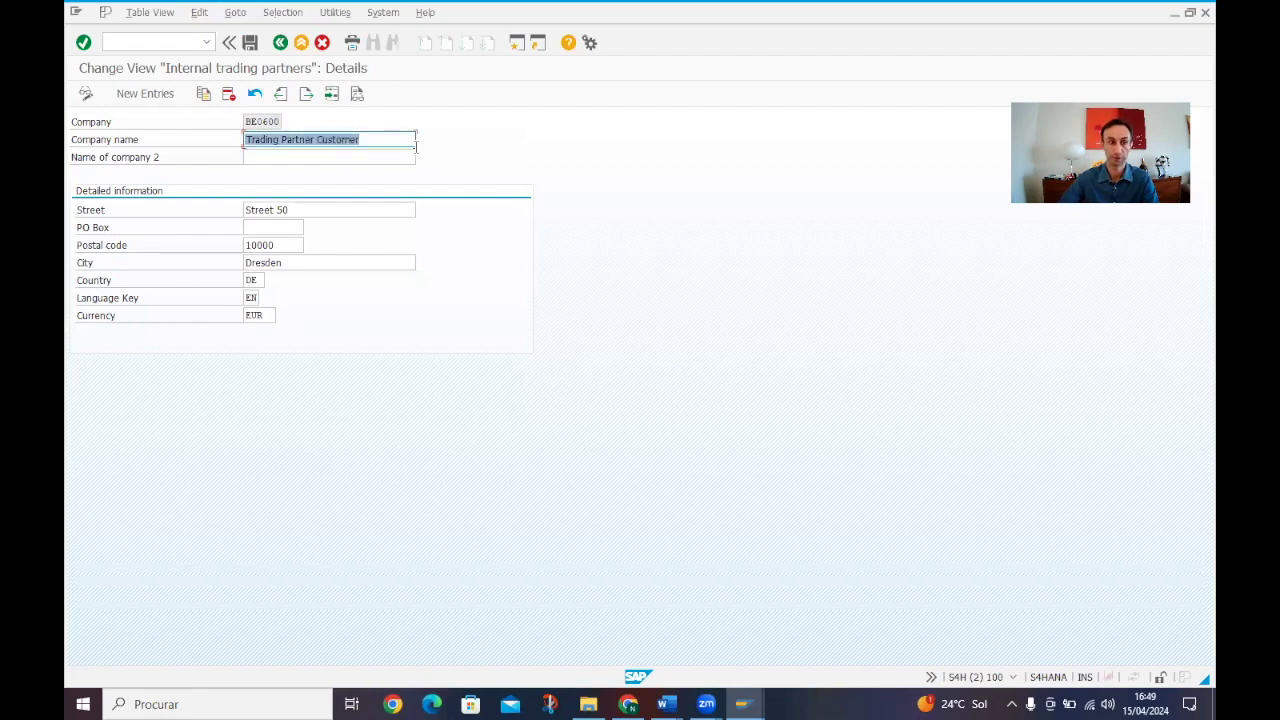
{"action": "left_click", "coordinate": [250, 42]}
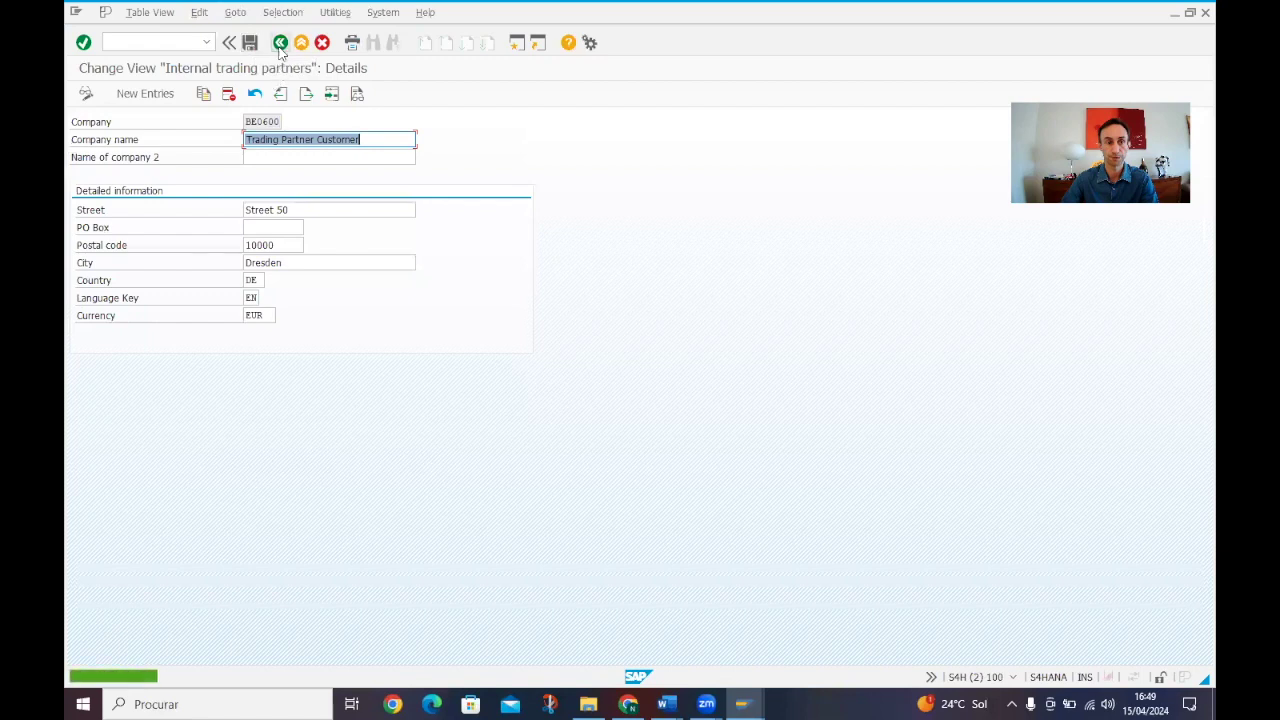
{"action": "left_click", "coordinate": [280, 43]}
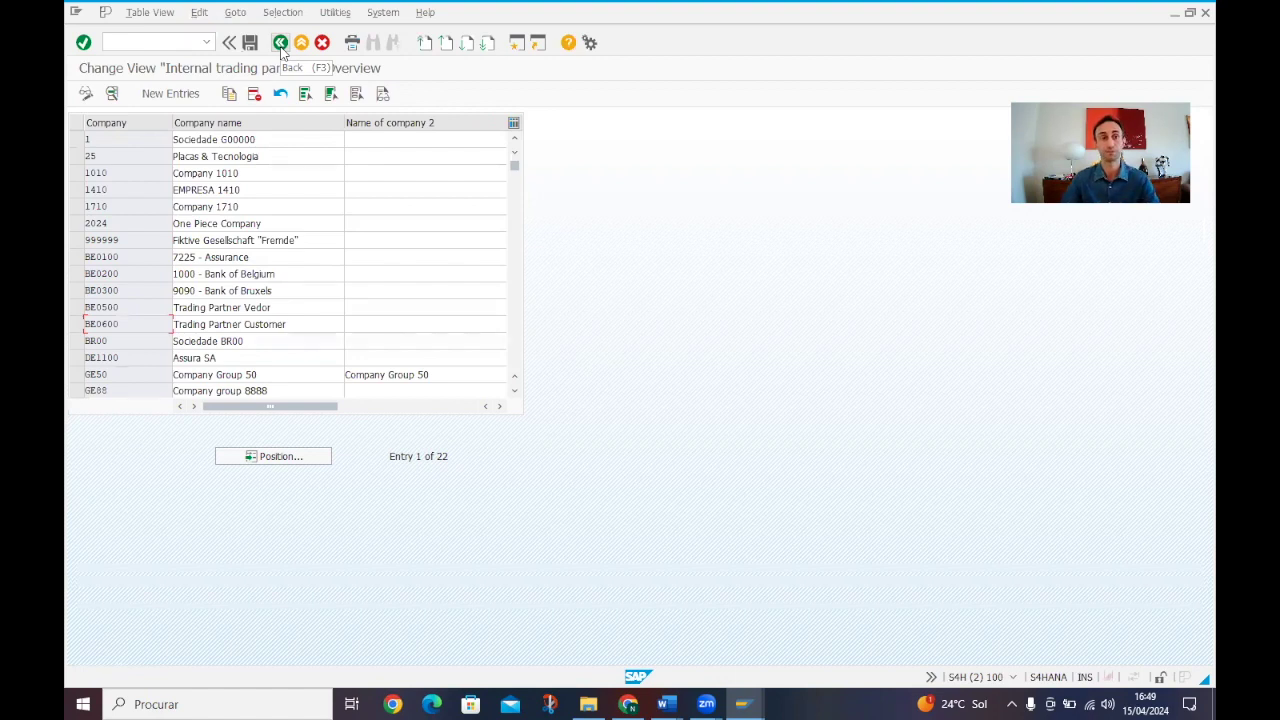
Leave customizing and, in the Accounts Receivable session, open customer Empresa Teste Agueda in company code 1710 for change with FD02.
{"action": "left_click", "coordinate": [281, 43]}
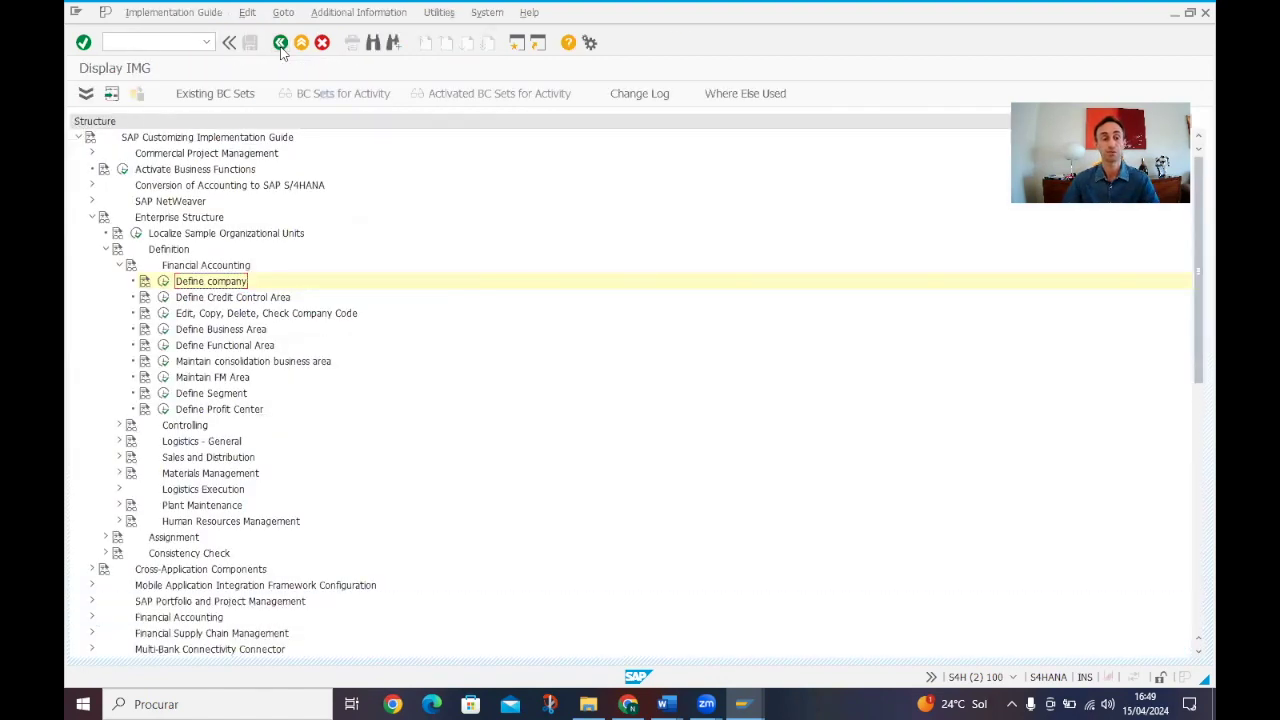
{"action": "left_click", "coordinate": [281, 43]}
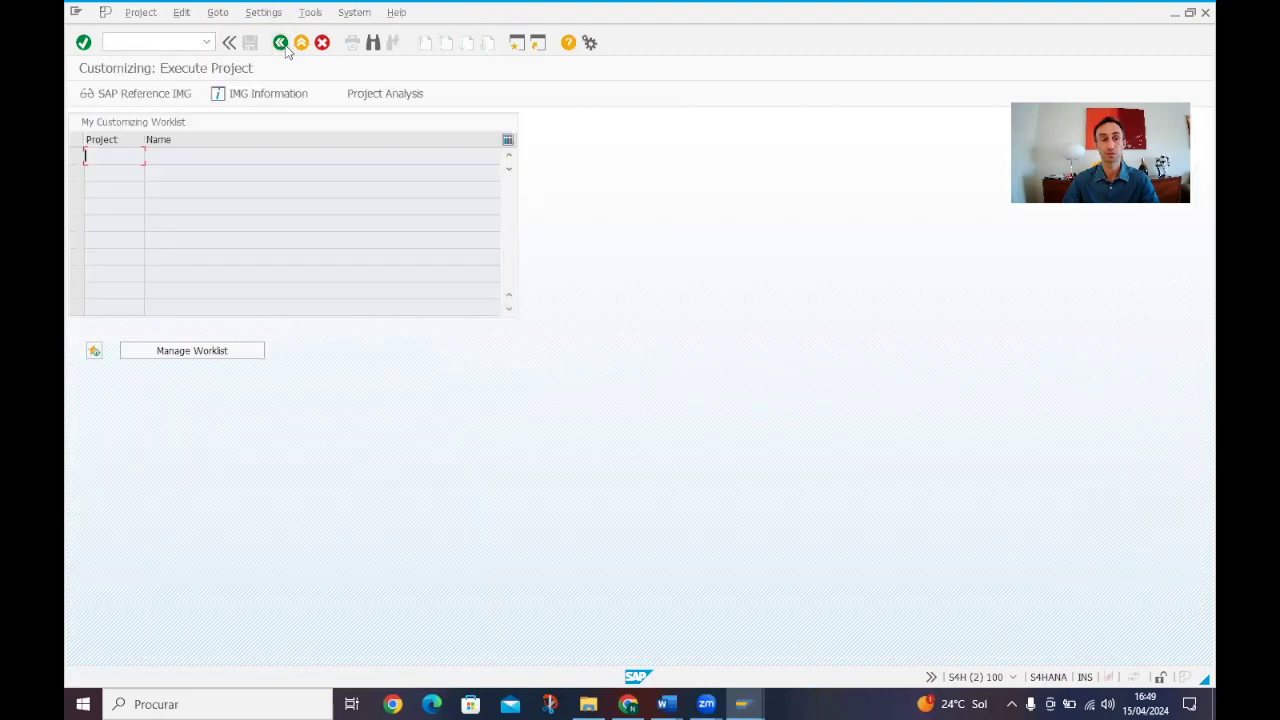
{"action": "left_click", "coordinate": [741, 704]}
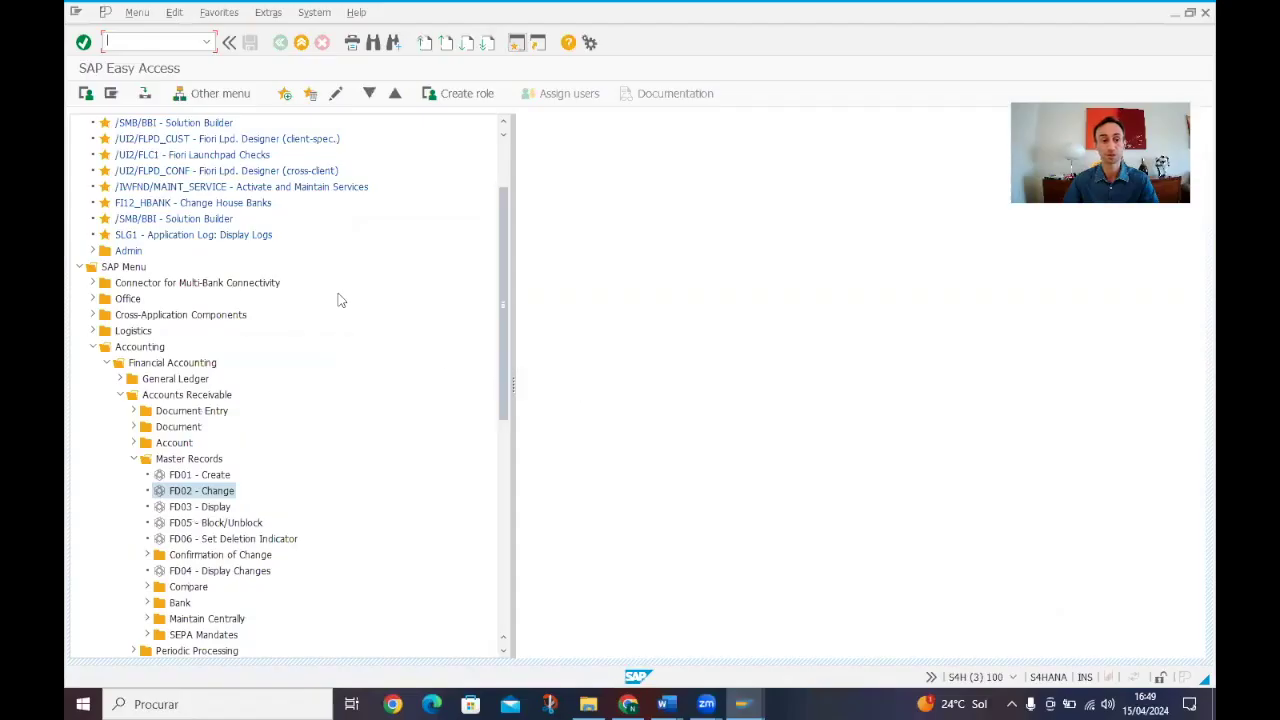
{"action": "double_click", "coordinate": [195, 493]}
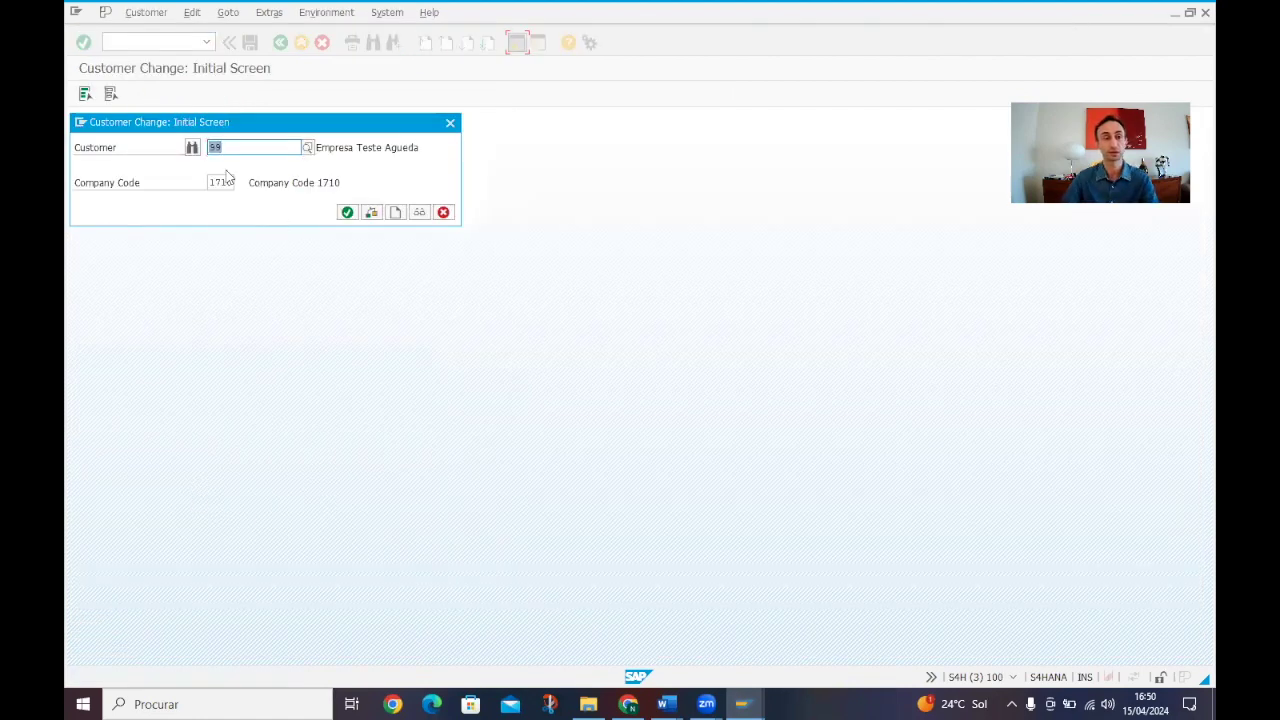
{"action": "left_click", "coordinate": [347, 212]}
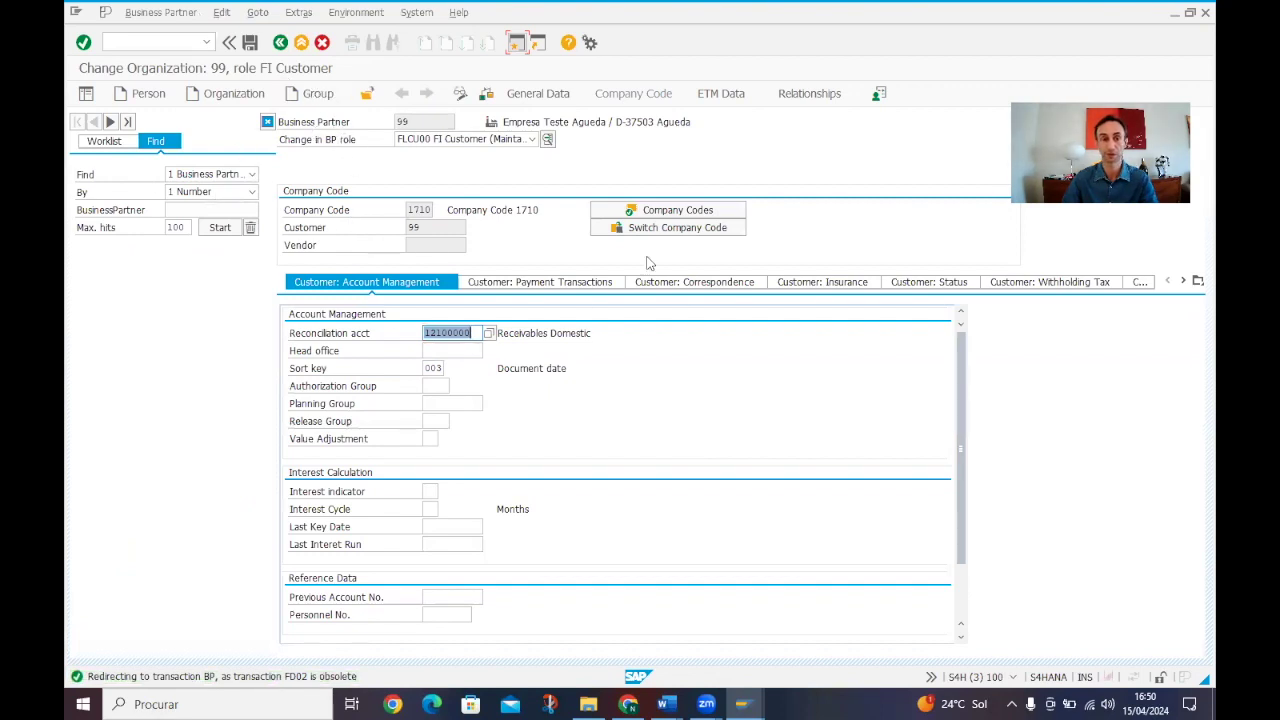
Assign trading partner BE0600 in the control parameters of the customer's general data, save and leave the record.
{"action": "left_click", "coordinate": [540, 97]}
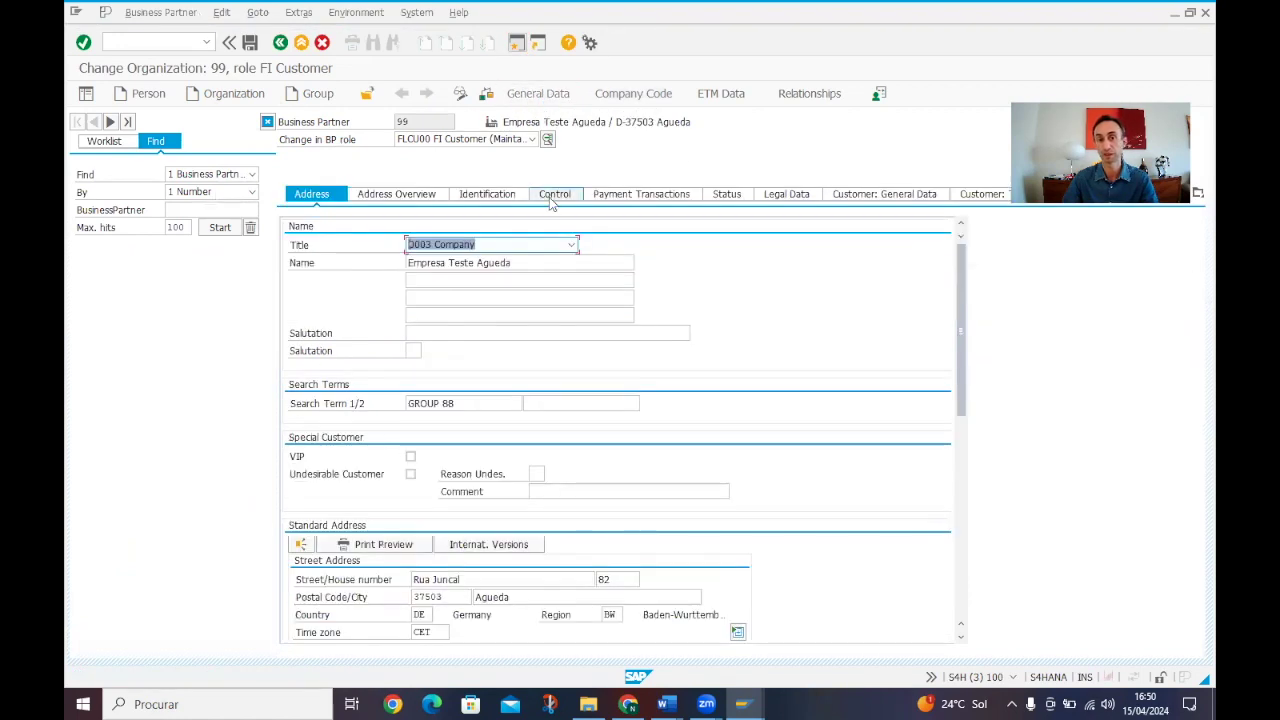
{"action": "left_click", "coordinate": [551, 196]}
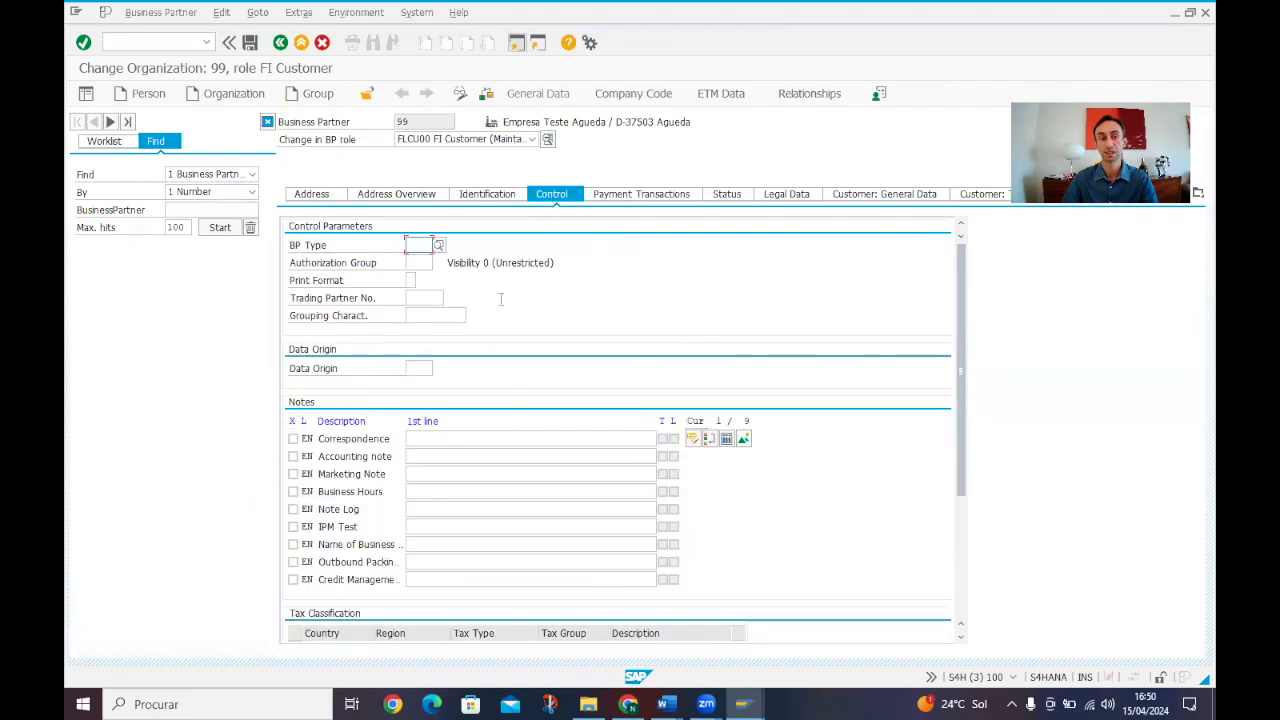
{"action": "left_click", "coordinate": [424, 297]}
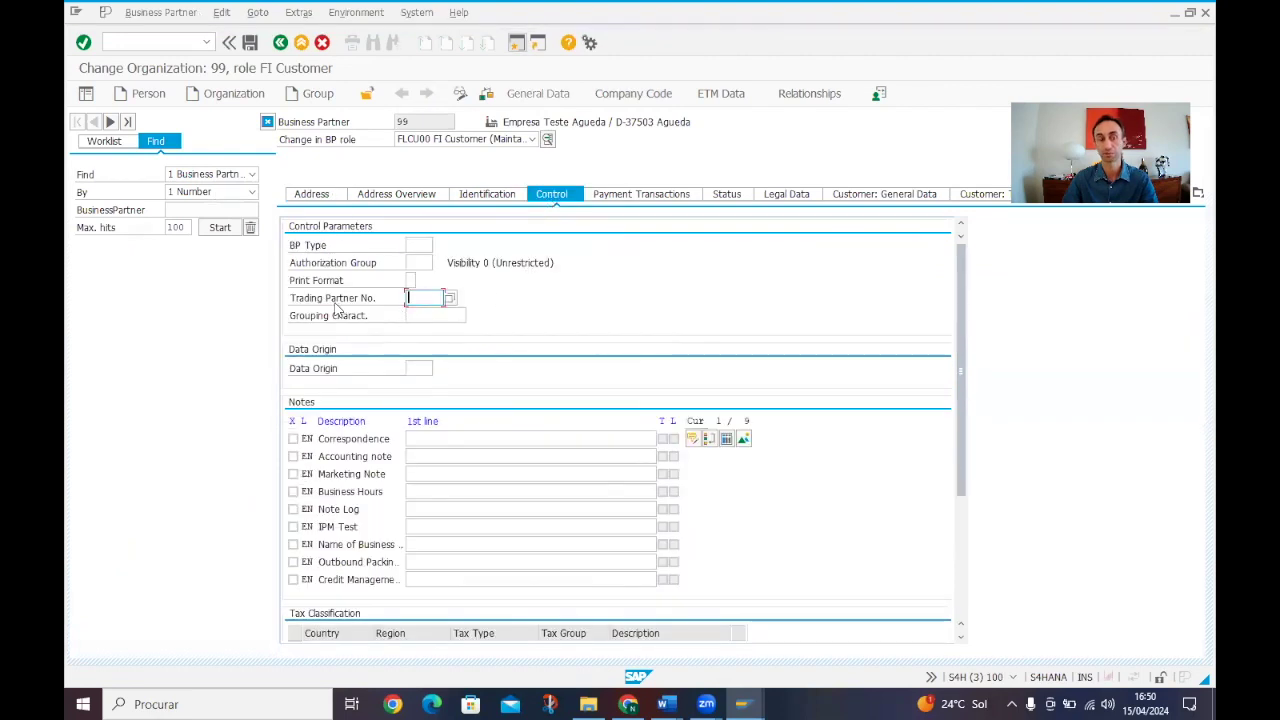
{"action": "left_click", "coordinate": [450, 298]}
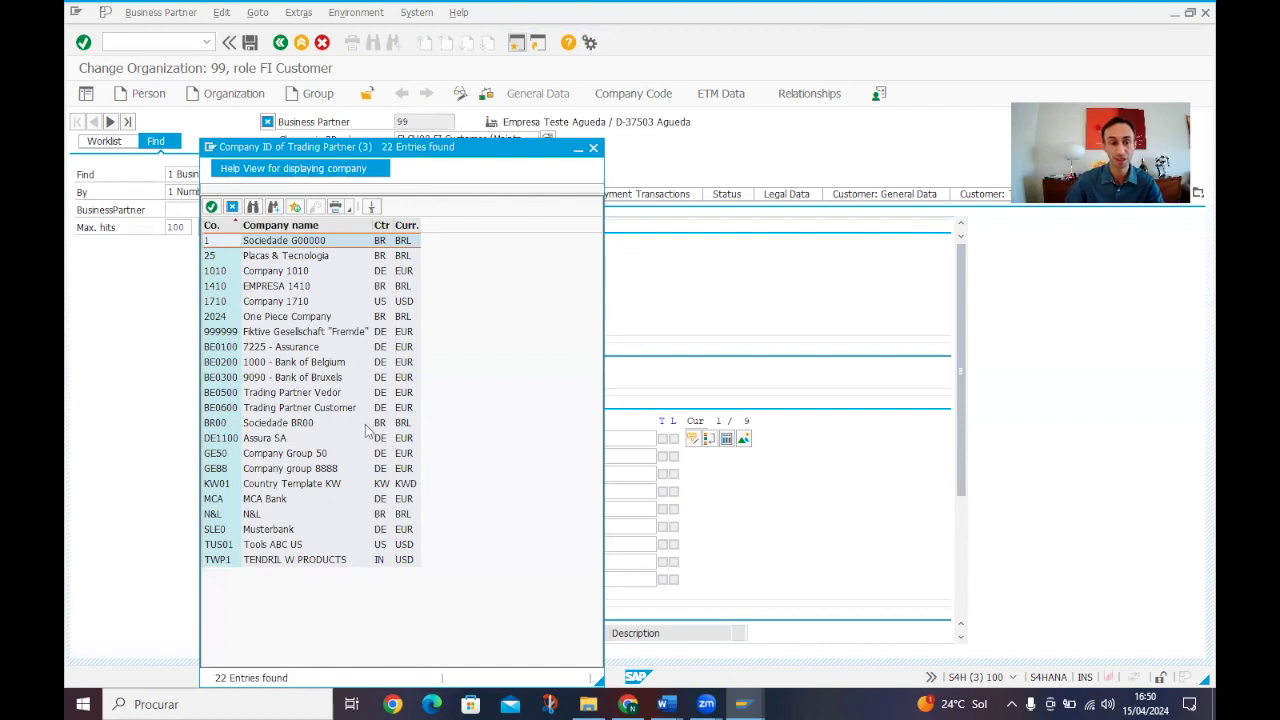
{"action": "left_click", "coordinate": [294, 408]}
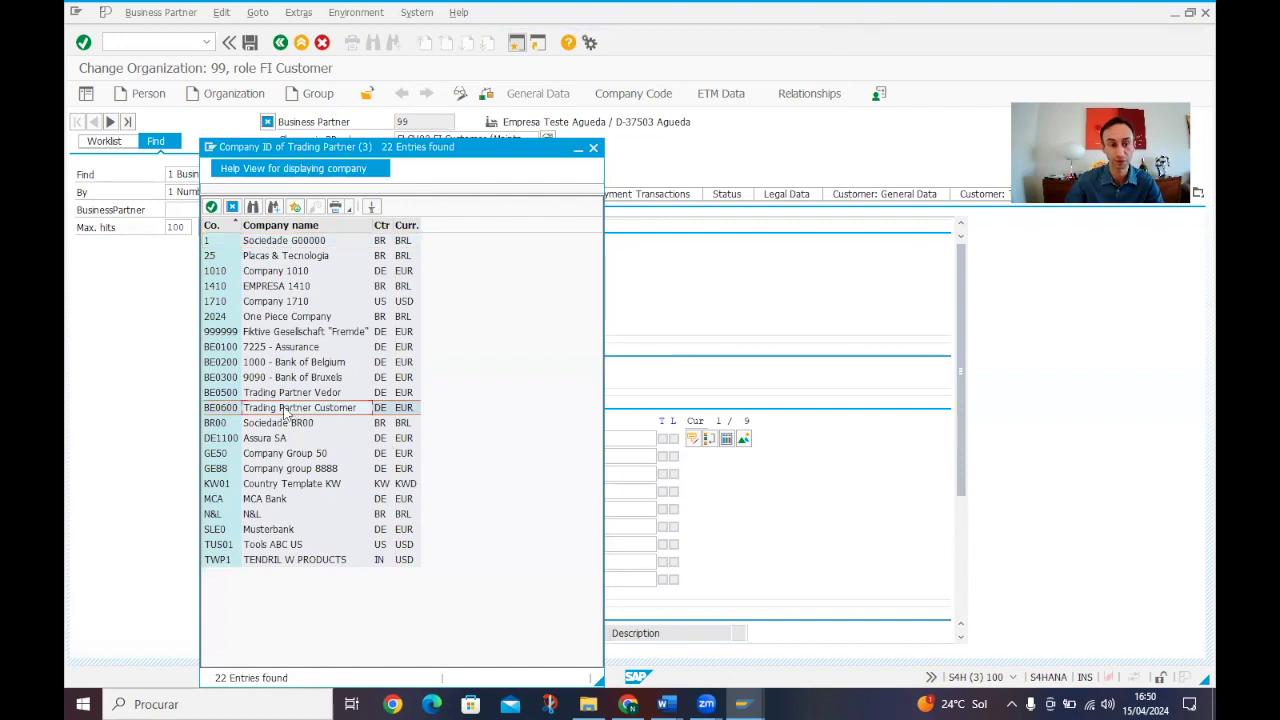
{"action": "double_click", "coordinate": [228, 408]}
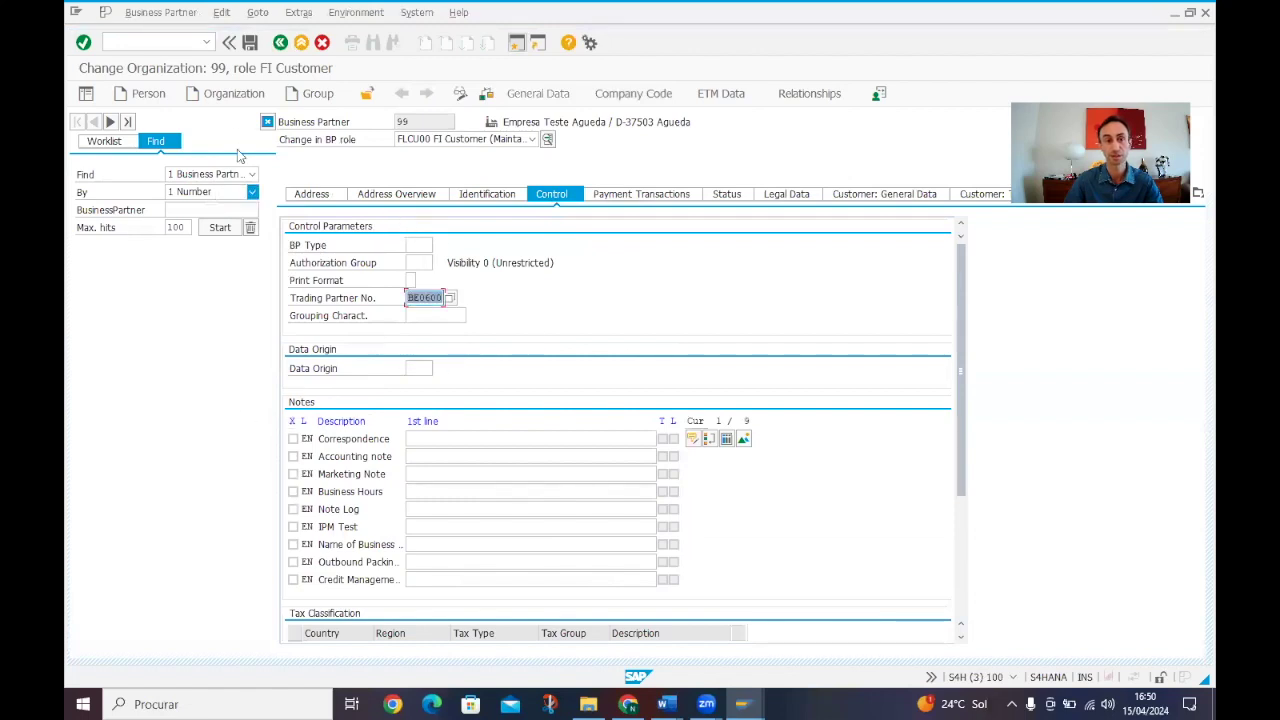
{"action": "left_click", "coordinate": [250, 42]}
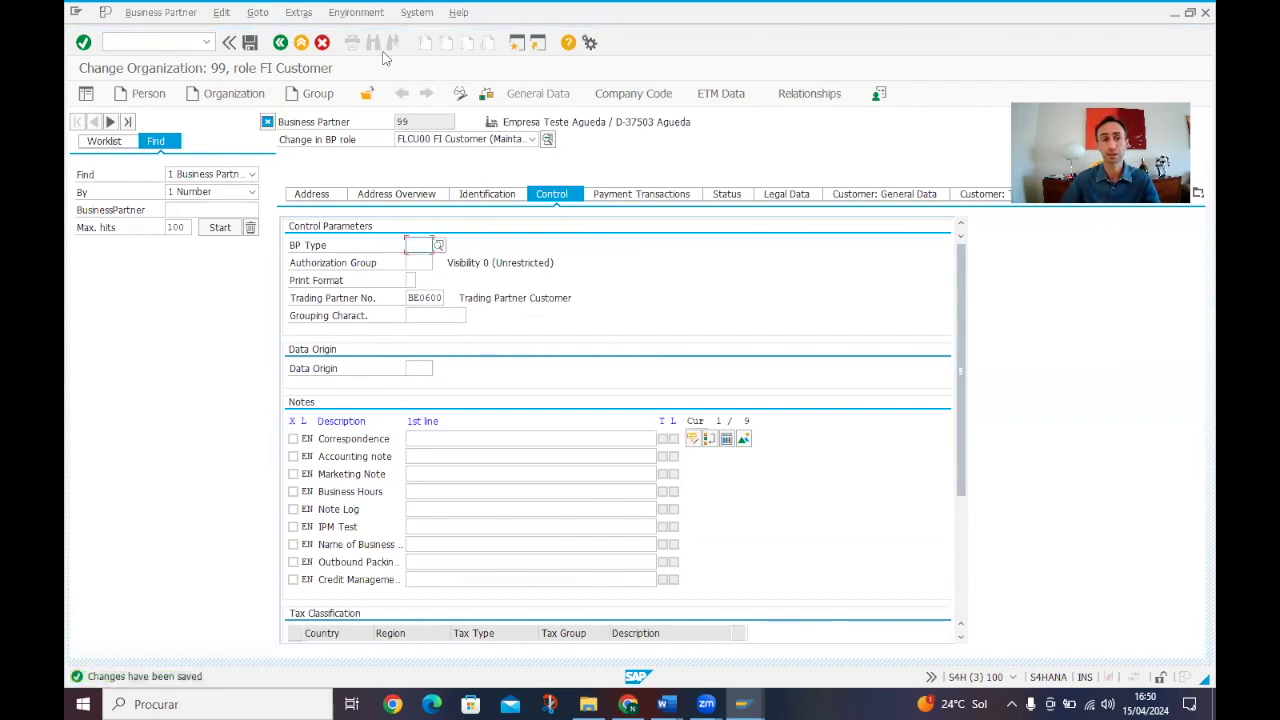
{"action": "left_click", "coordinate": [280, 42]}
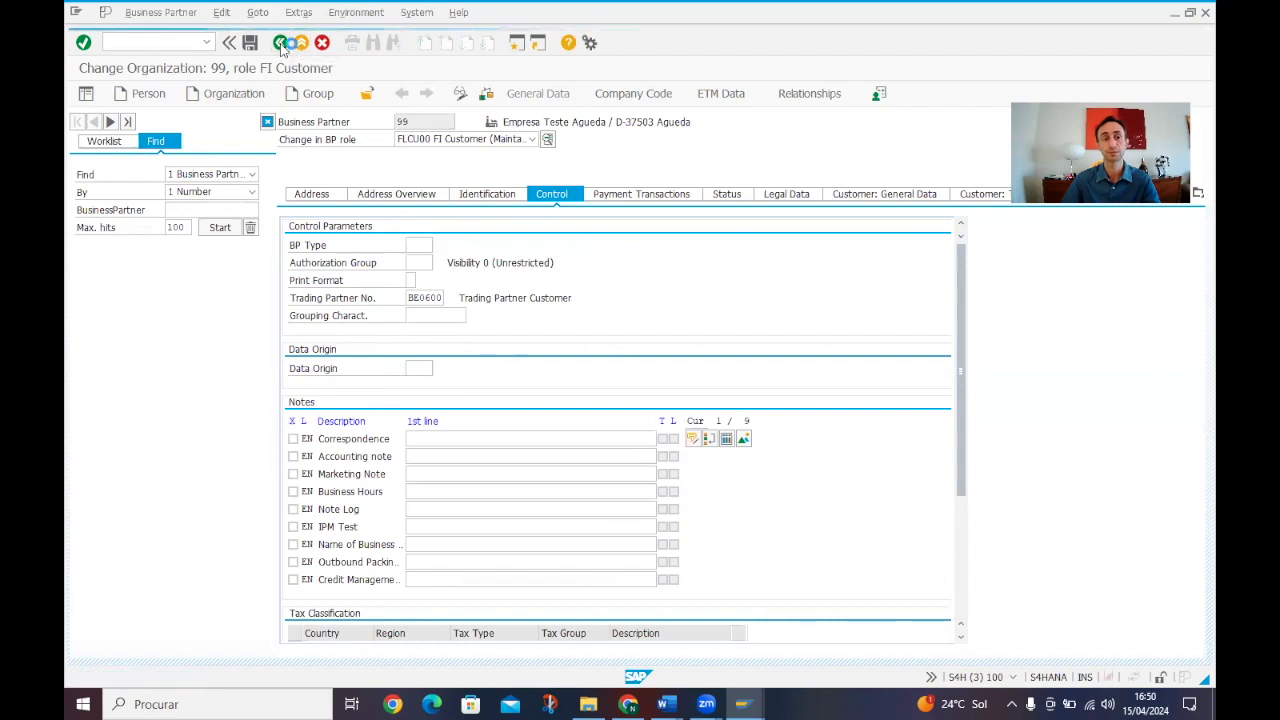
Switch to the Accounts Payable session and open the control data of Pegasus Vendor in company code 1710 for change with FK02.
{"action": "mouse_move", "coordinate": [741, 704]}
{"action": "left_click", "coordinate": [1000, 643]}
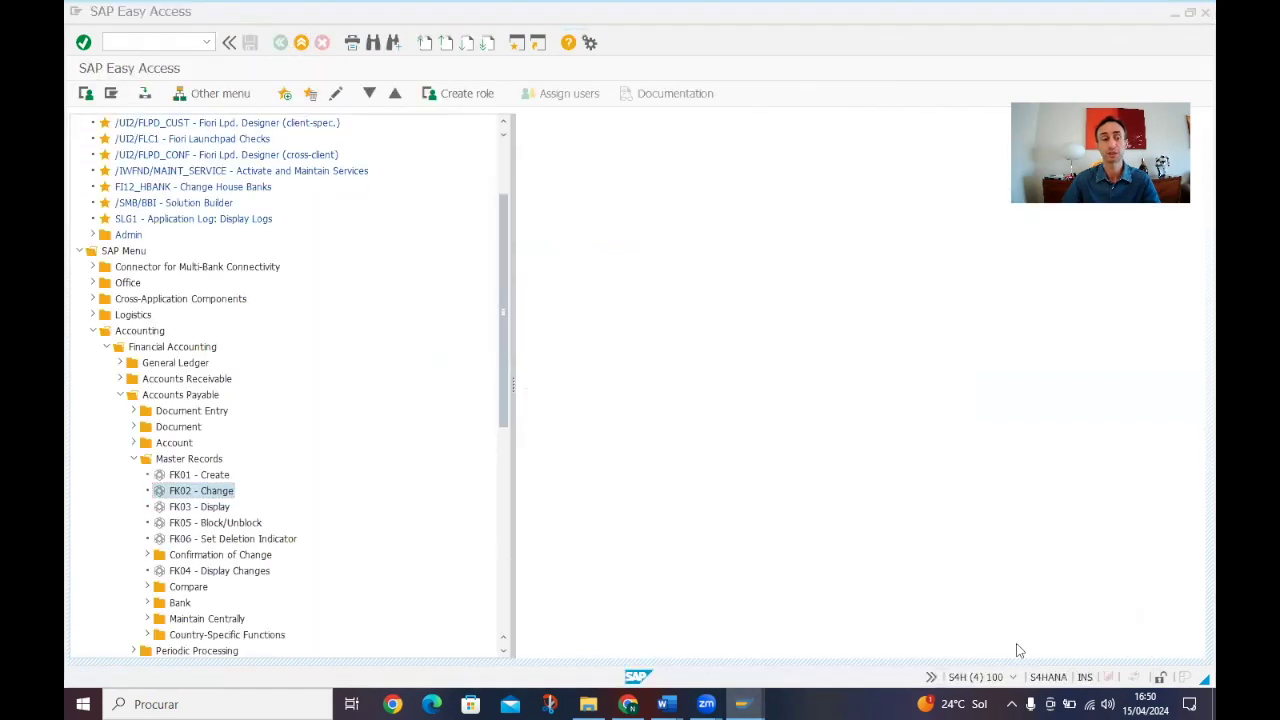
{"action": "double_click", "coordinate": [203, 492]}
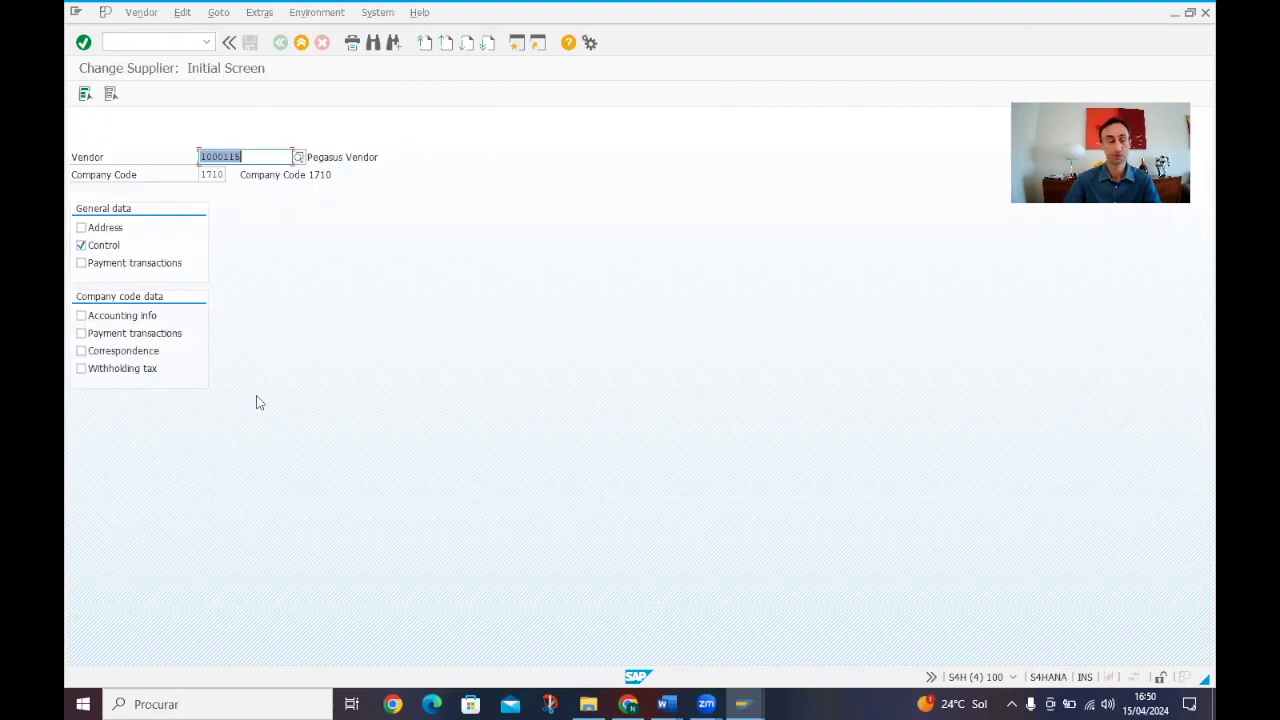
{"action": "left_click", "coordinate": [140, 262]}
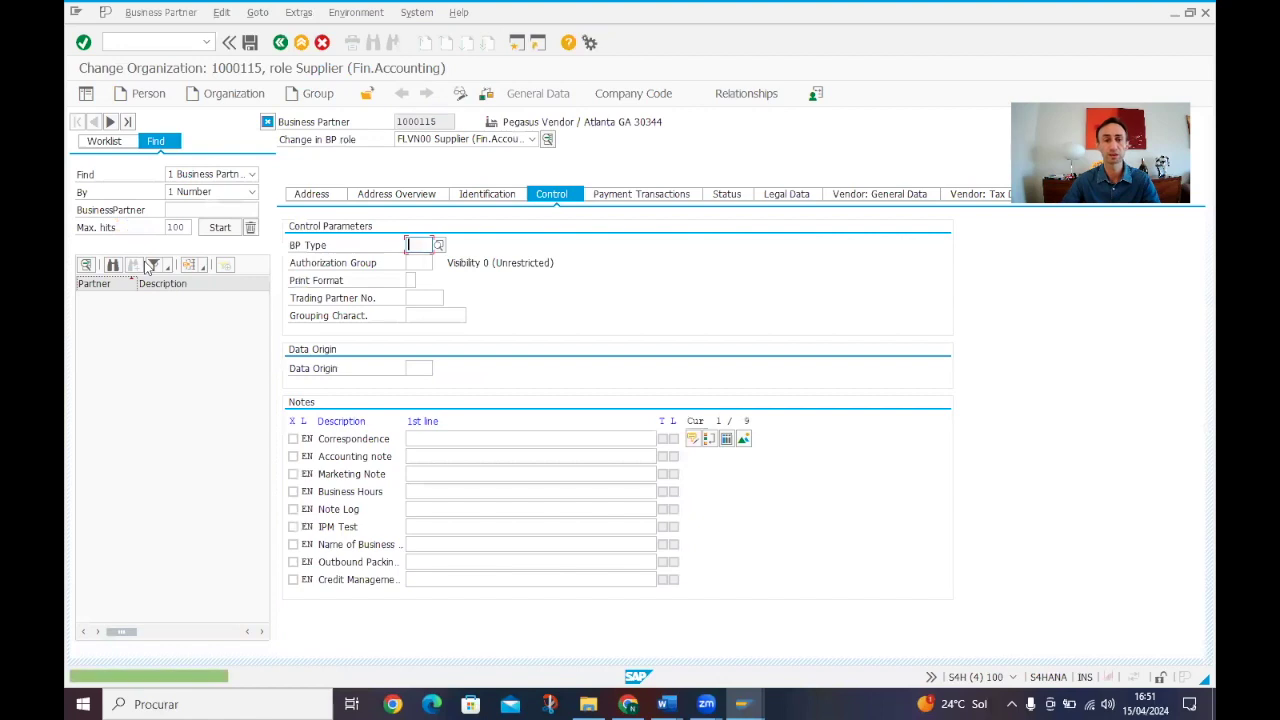
Set the vendor's trading partner number to BE0500 in the control parameters, choosing it from the company list.
{"action": "left_click", "coordinate": [413, 301]}
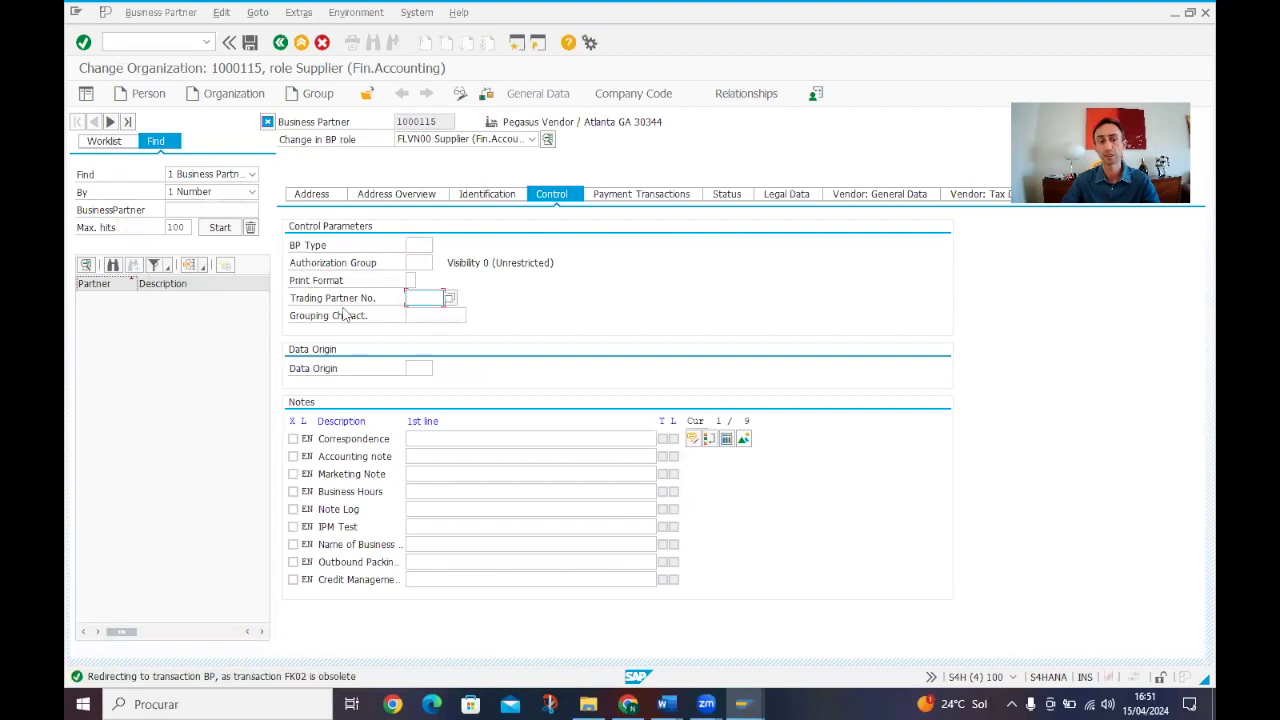
{"action": "left_click", "coordinate": [450, 299]}
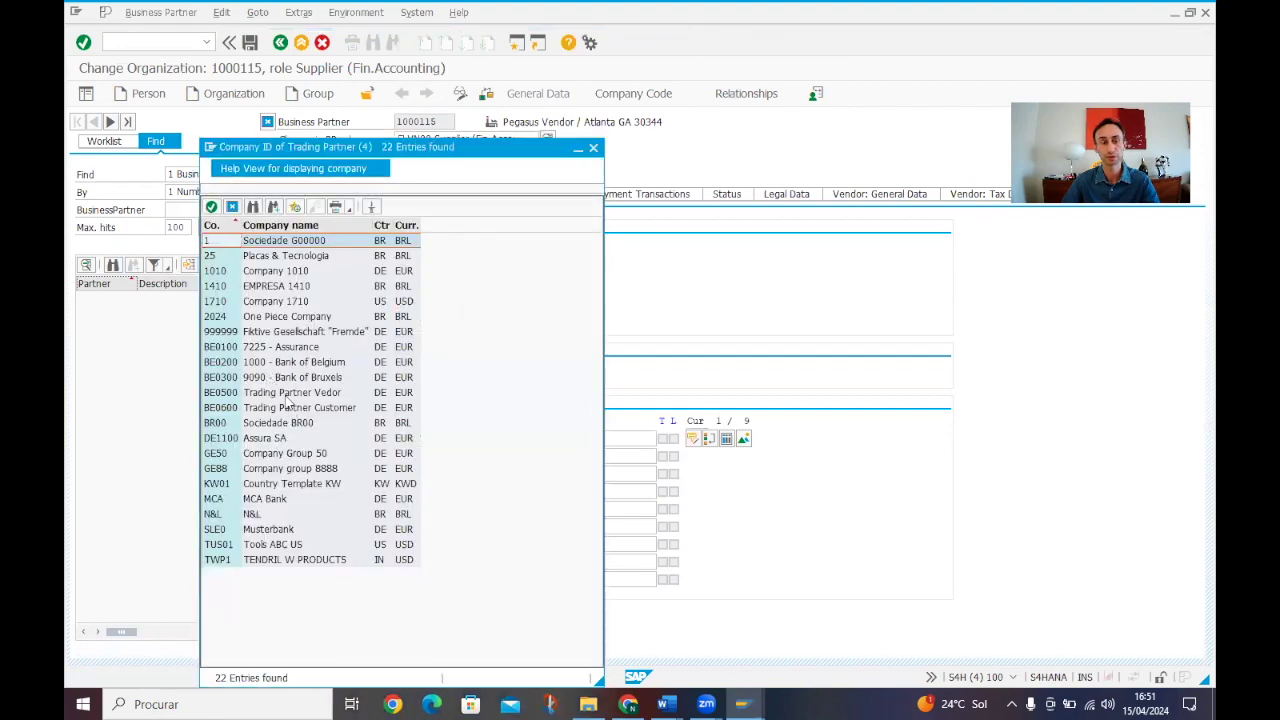
{"action": "double_click", "coordinate": [288, 393]}
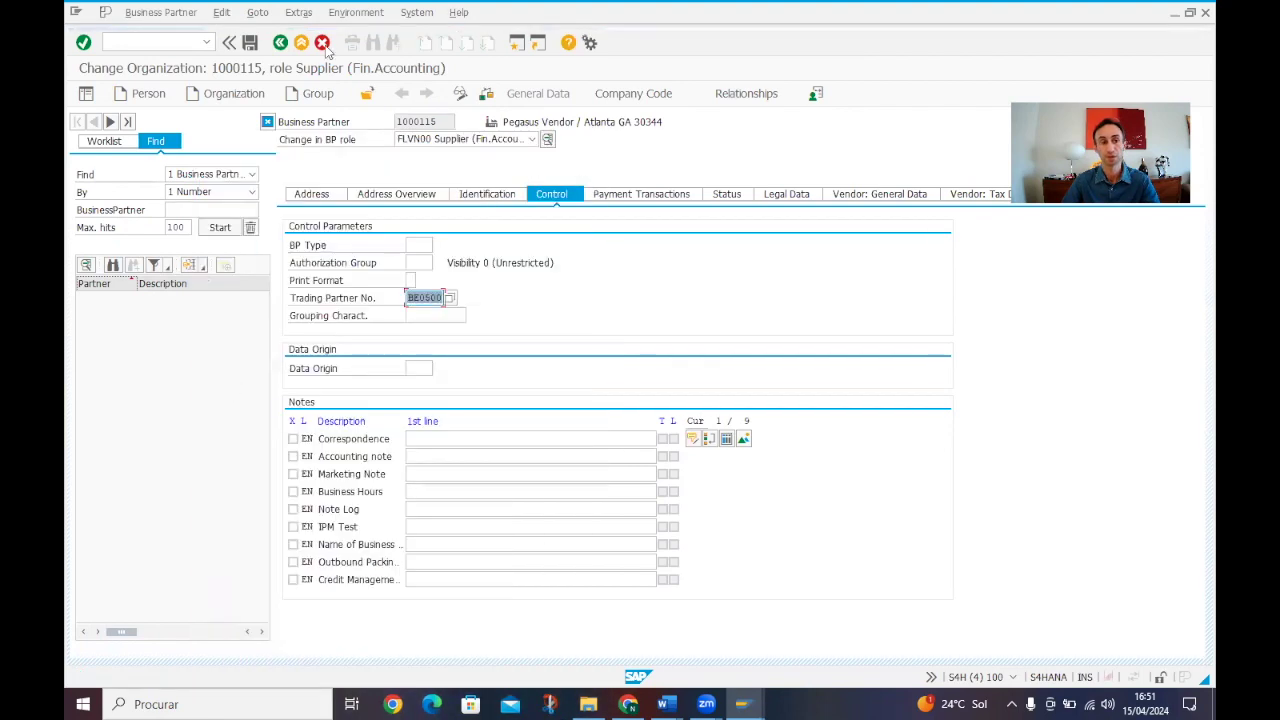